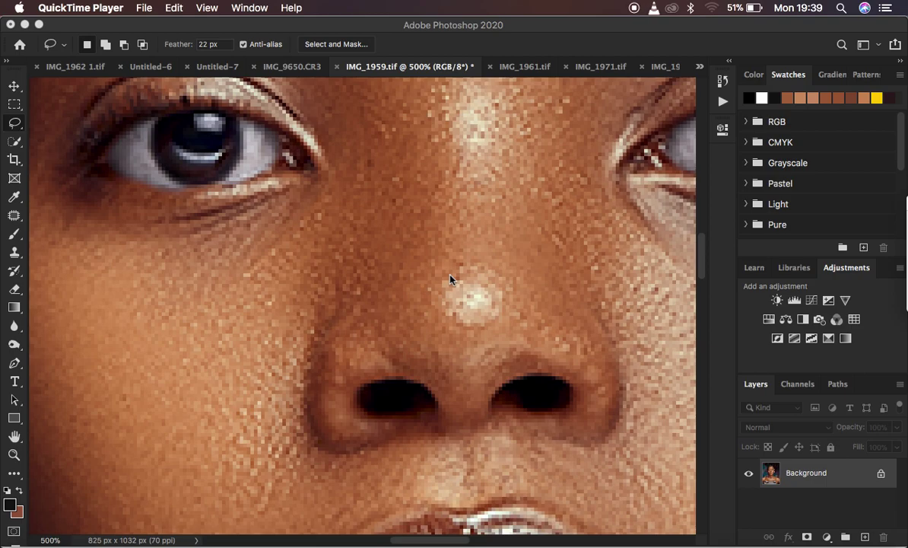
Examine the skin texture and pixelation around the eye and nose of the portrait up close
{"action": "left_click", "coordinate": [449, 279]}
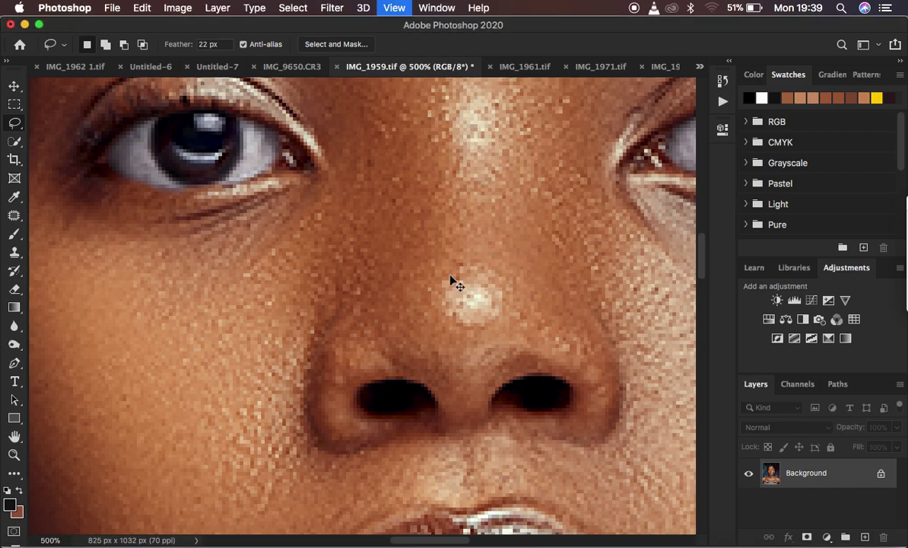
{"action": "key", "text": "super+minus"}
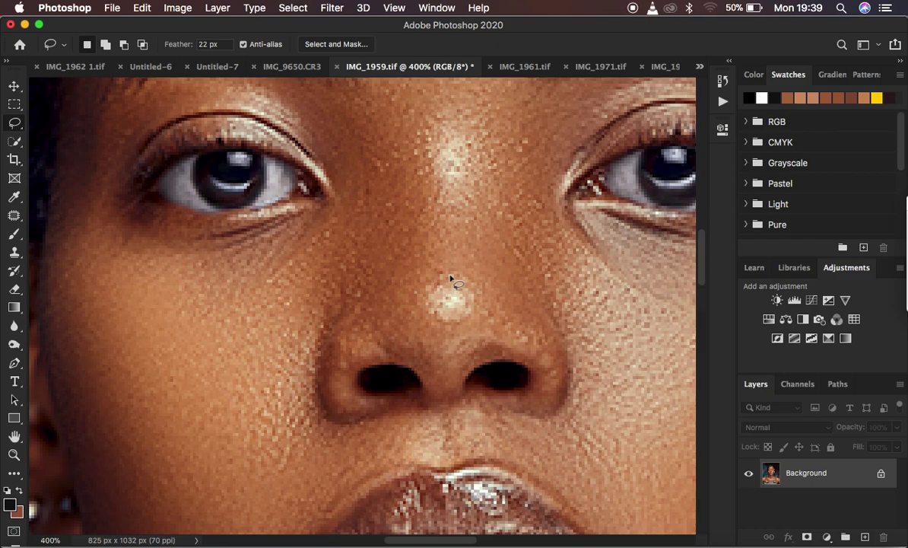
{"action": "key", "text": "super+equal"}
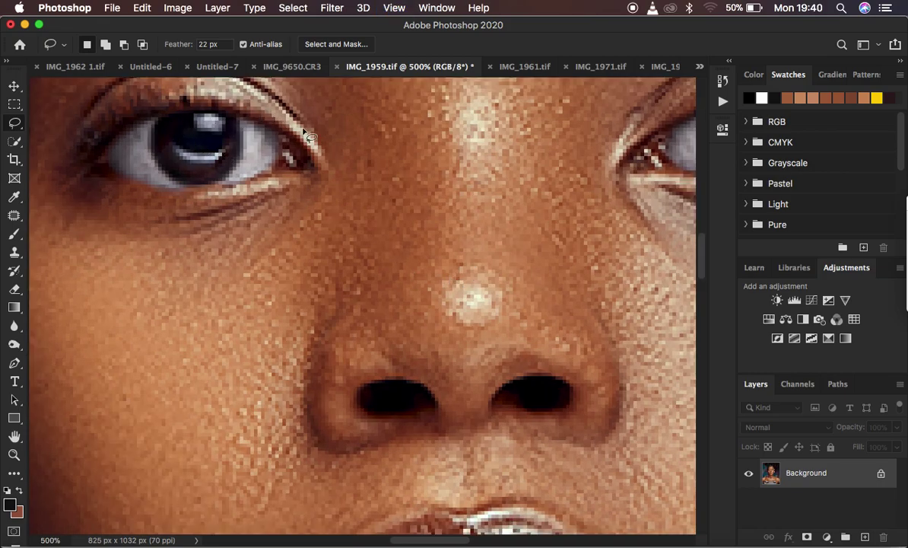
{"action": "key", "text": "super+equal"}
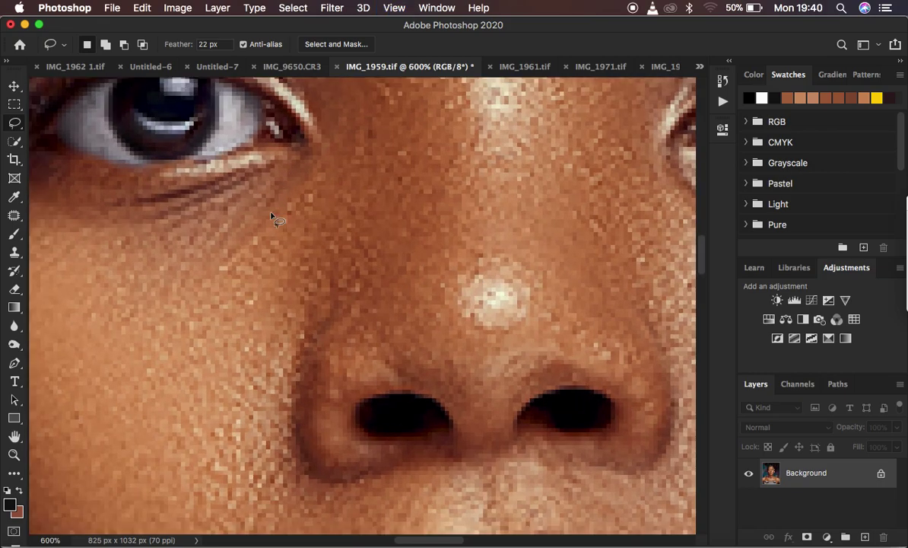
{"action": "left_click_drag", "start_coordinate": [280, 183], "coordinate": [427, 284]}
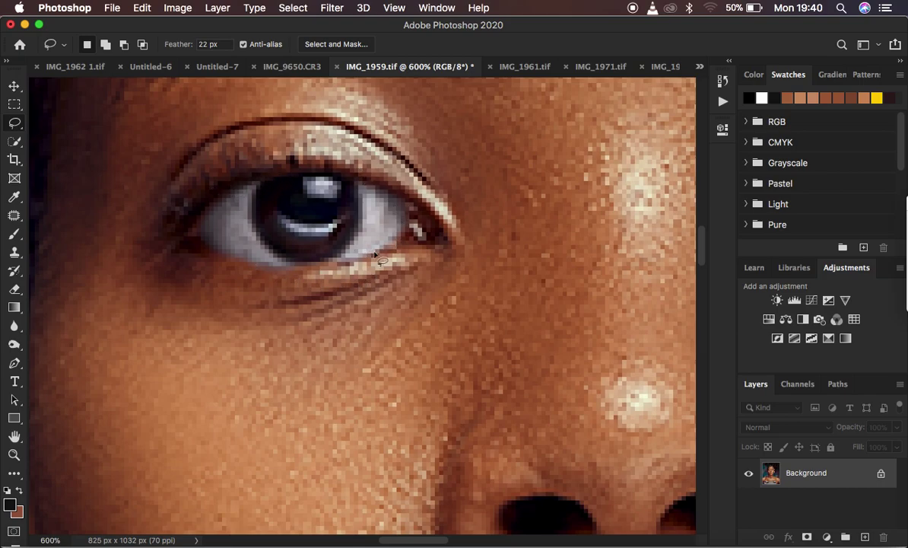
{"action": "key", "text": "super+minus"}
{"action": "key", "text": "super+minus"}
{"action": "key", "text": "super+minus"}
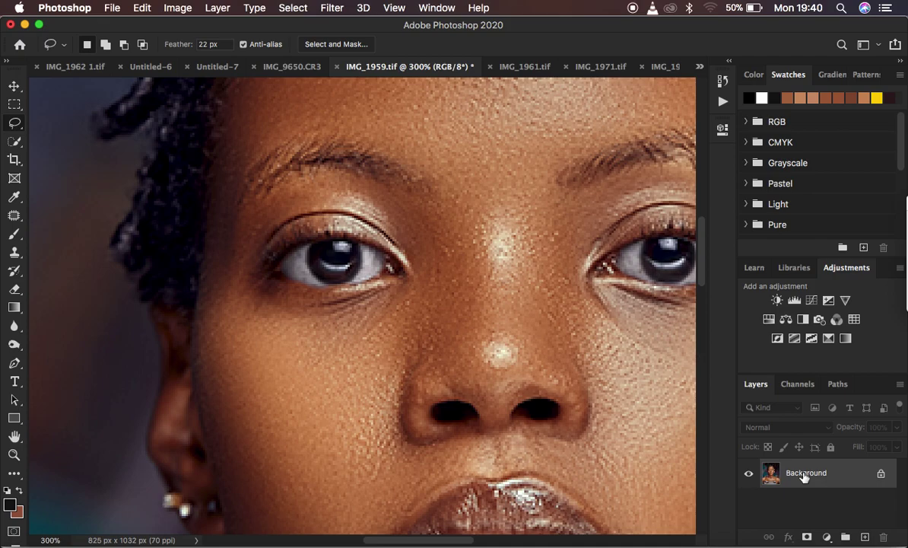
Duplicate the Background layer and apply a High Pass filter with a very small radius to the copy
{"action": "key", "text": "ctrl+j"}
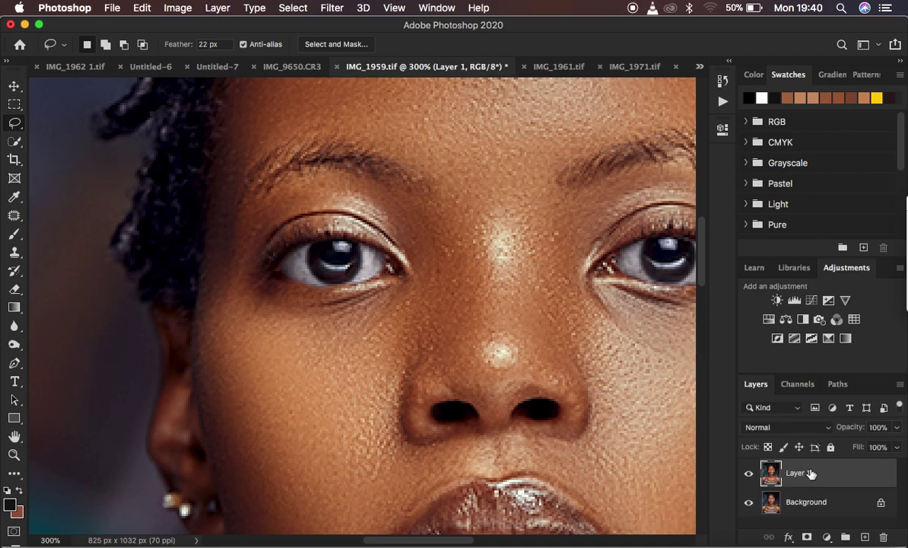
{"action": "key", "text": "ctrl+minus"}
{"action": "key", "text": "ctrl+minus"}
{"action": "key", "text": "ctrl+minus"}
{"action": "key", "text": "ctrl+minus"}
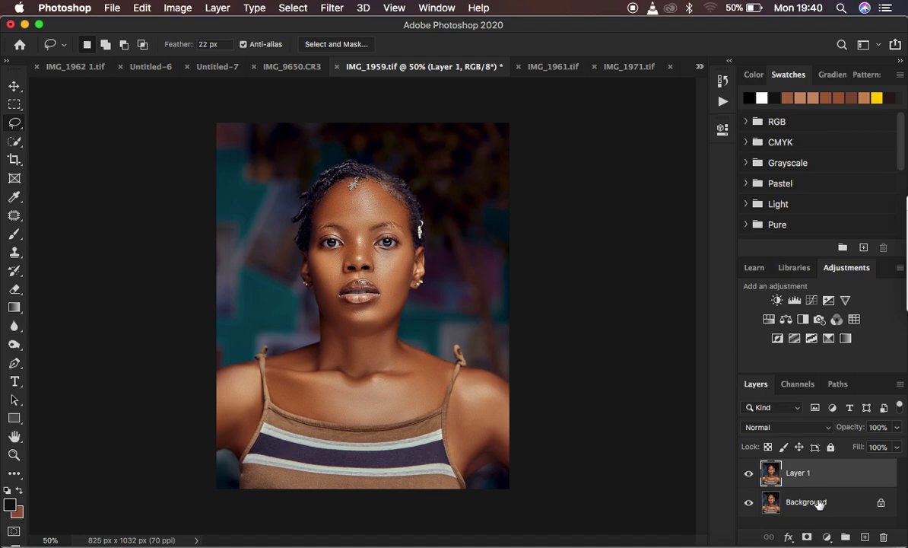
{"action": "left_click", "coordinate": [333, 10]}
{"action": "mouse_move", "coordinate": [426, 302]}
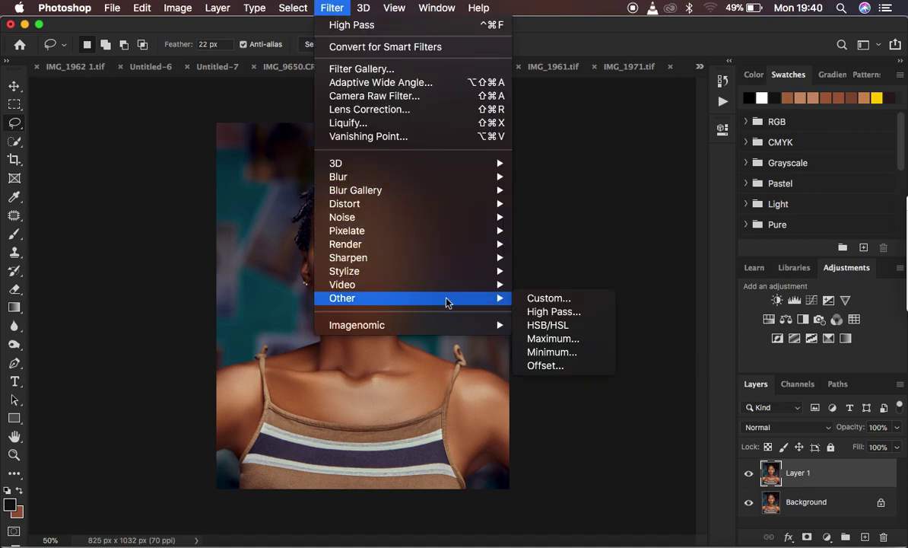
{"action": "left_click", "coordinate": [553, 311]}
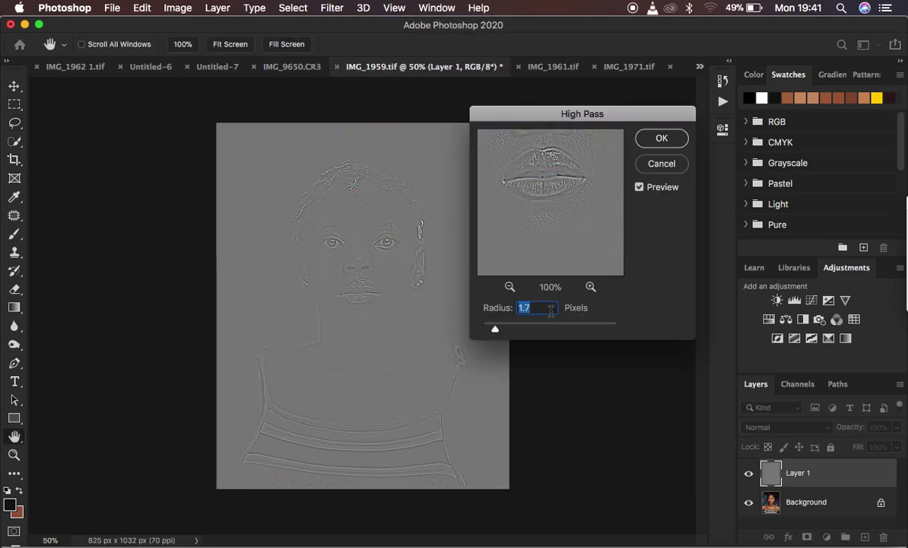
{"action": "left_click_drag", "start_coordinate": [495, 331], "coordinate": [492, 330]}
{"action": "left_click", "coordinate": [658, 138]}
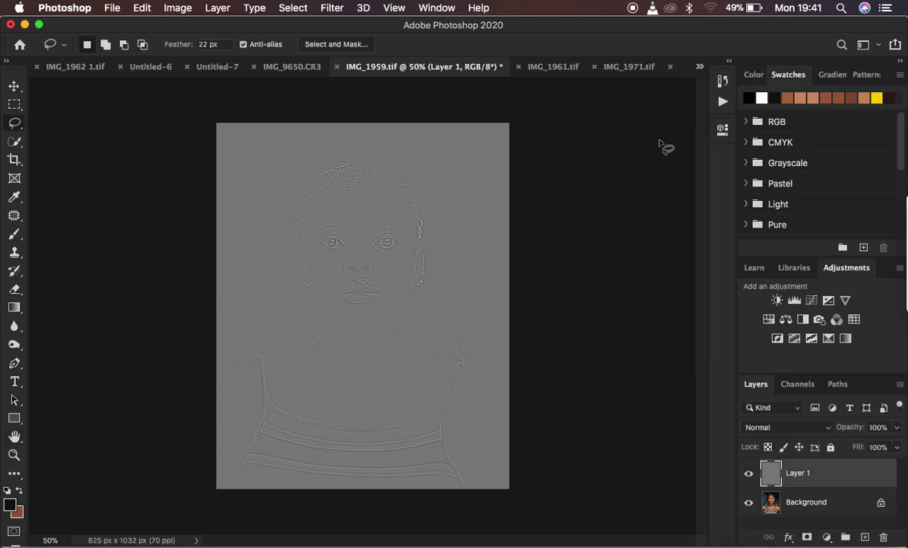
Set the High Pass layer's blend mode to Linear Light and its opacity to 29%
{"action": "left_click", "coordinate": [783, 428]}
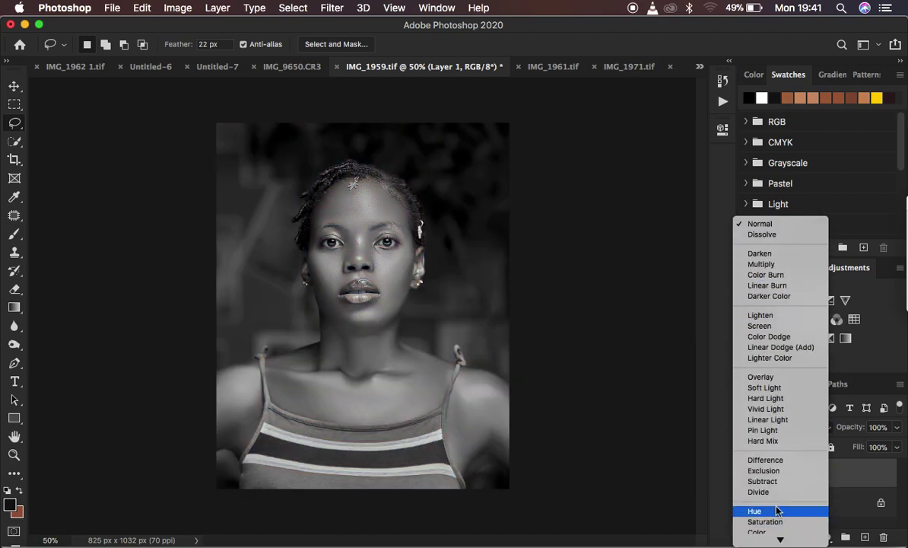
{"action": "left_click", "coordinate": [768, 419]}
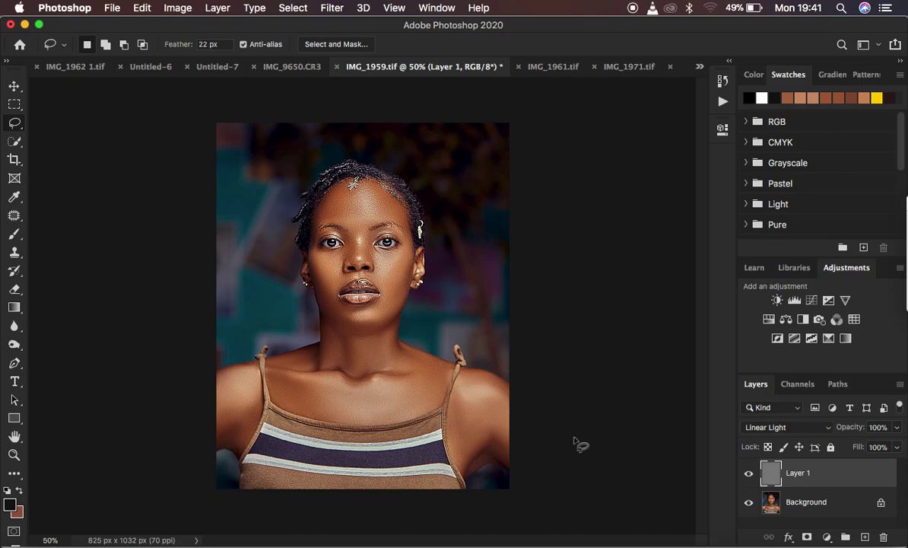
{"action": "key", "text": "ctrl+equal"}
{"action": "key", "text": "ctrl+equal"}
{"action": "key", "text": "ctrl+equal"}
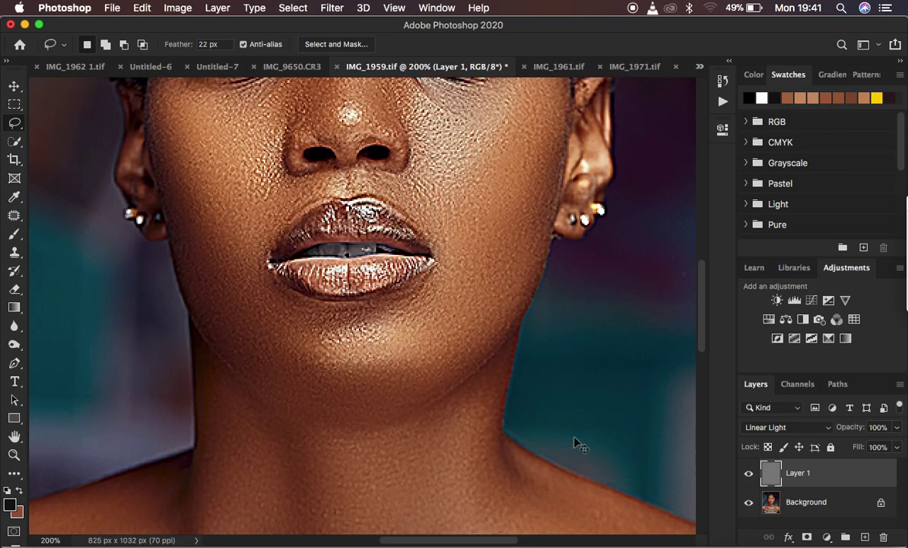
{"action": "left_click_drag", "start_coordinate": [703, 338], "coordinate": [706, 289]}
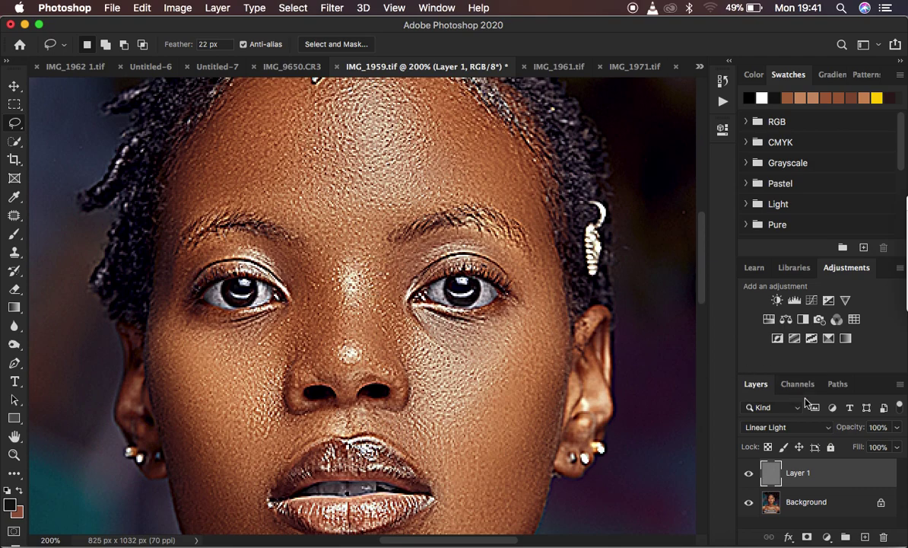
{"action": "left_click", "coordinate": [852, 429]}
{"action": "mouse_move", "coordinate": [852, 429]}
{"action": "left_mouse_down"}
{"action": "mouse_move", "coordinate": [825, 427]}
{"action": "mouse_move", "coordinate": [861, 428]}
{"action": "mouse_move", "coordinate": [838, 428]}
{"action": "left_mouse_up"}
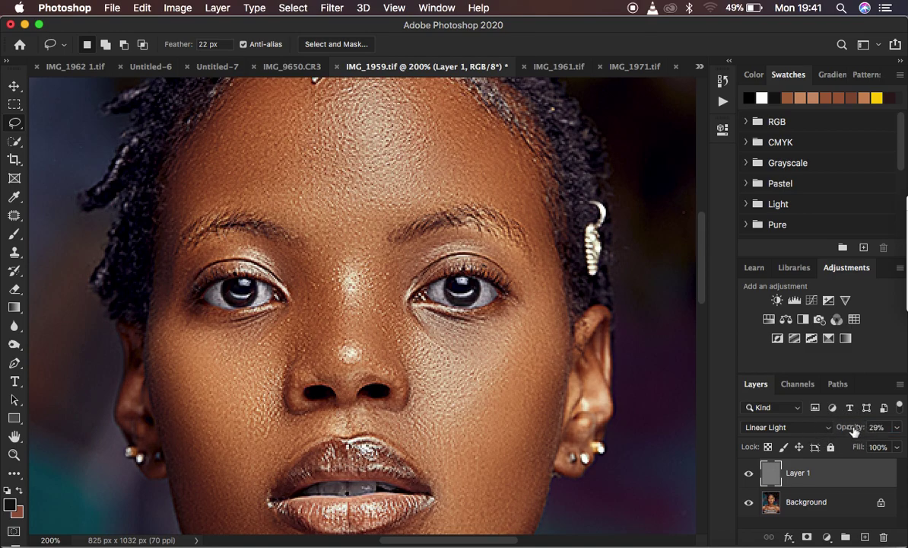
Inspect the sharpened portrait at several magnifications, from the eye details out to the whole figure
{"action": "key", "text": "super+plus"}
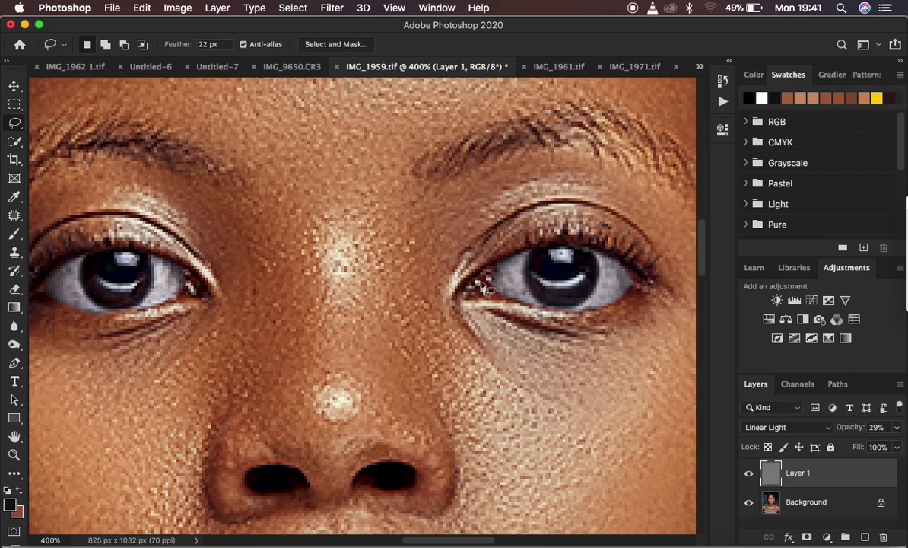
{"action": "key", "text": "super+minus"}
{"action": "key", "text": "super+minus"}
{"action": "key", "text": "super+minus"}
{"action": "key", "text": "super+minus"}
{"action": "key", "text": "super+minus"}
{"action": "key", "text": "super+plus"}
{"action": "key", "text": "super+plus"}
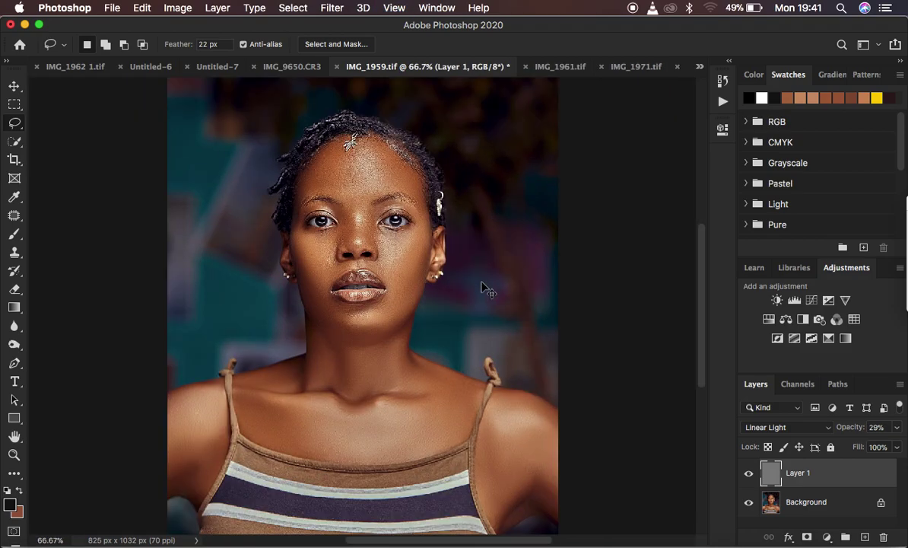
{"action": "key", "text": "super+minus"}
{"action": "key", "text": "super+plus"}
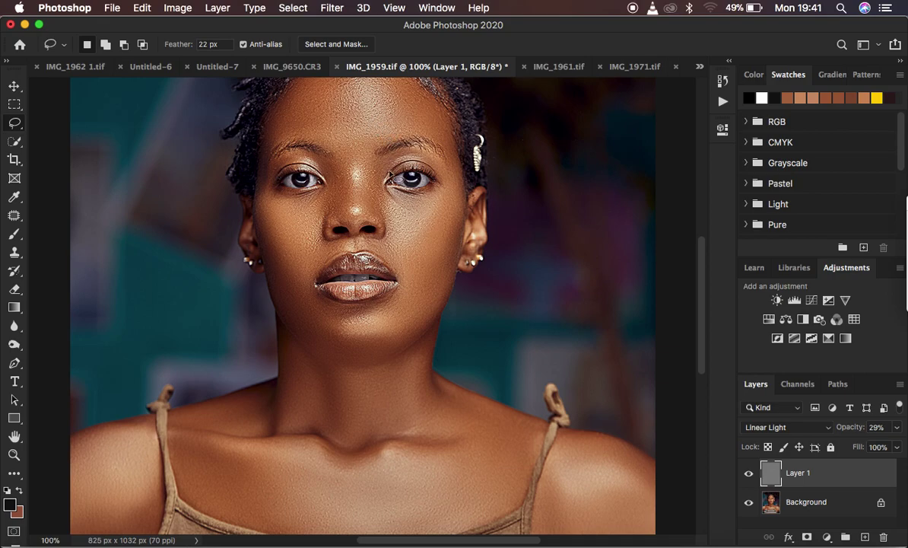
Compare the portrait with and without the High Pass sharpening by toggling the visibility of Layer 1
{"action": "left_click", "coordinate": [749, 473]}
{"action": "left_click", "coordinate": [749, 473]}
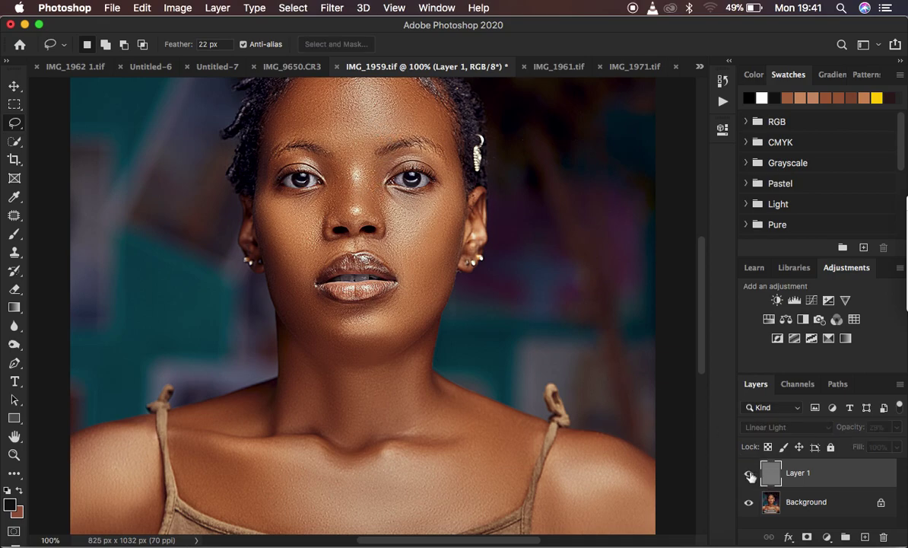
{"action": "left_click", "coordinate": [749, 473]}
{"action": "left_click", "coordinate": [749, 473]}
{"action": "left_click", "coordinate": [749, 473]}
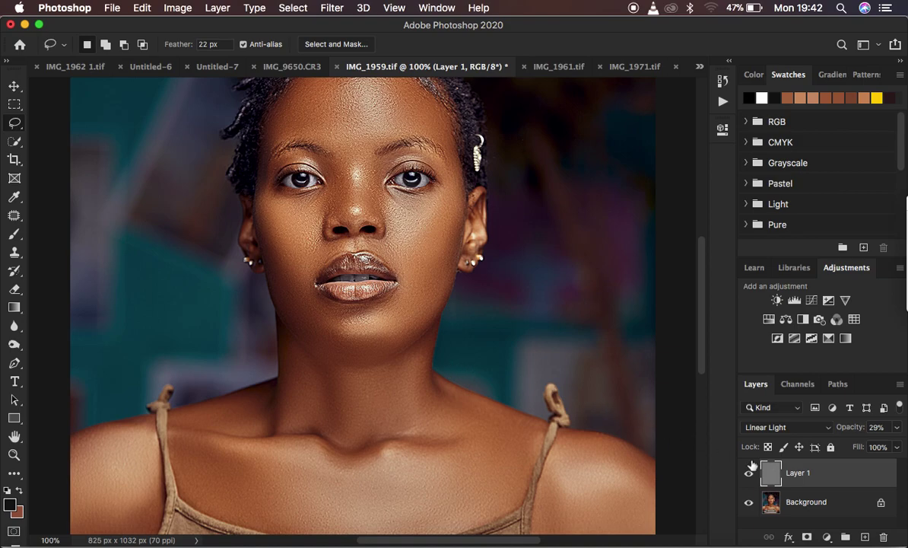
Delete the High Pass layer, leaving only the Background layer
{"action": "left_click_drag", "start_coordinate": [855, 476], "coordinate": [883, 537]}
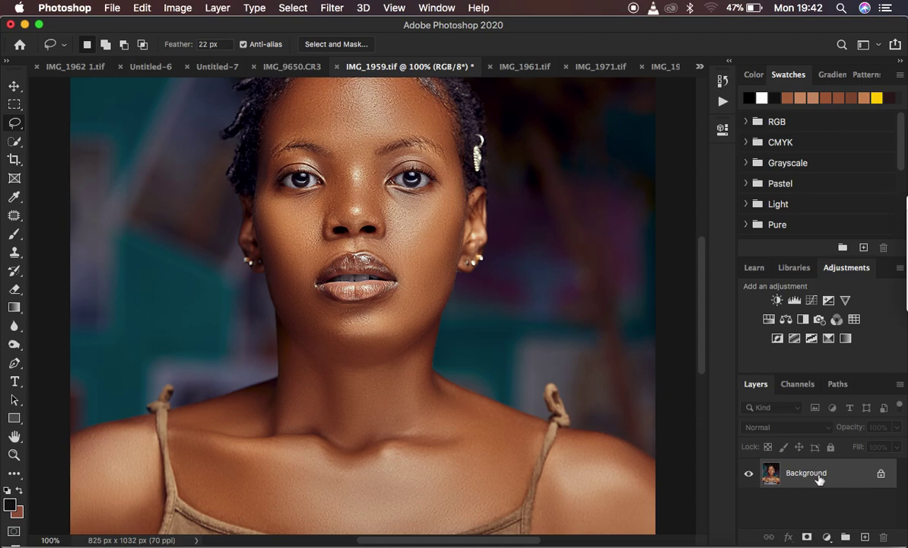
{"action": "key", "text": "super+minus"}
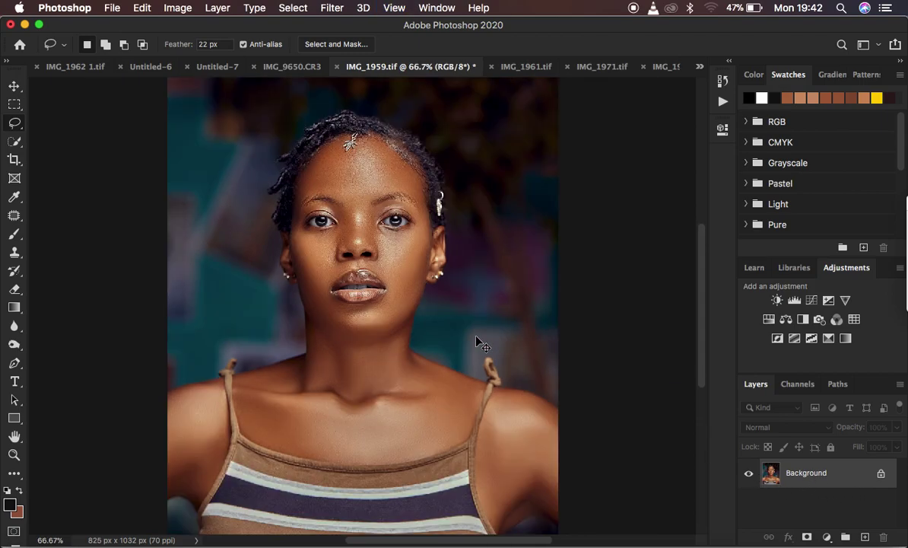
{"action": "key", "text": "super+plus"}
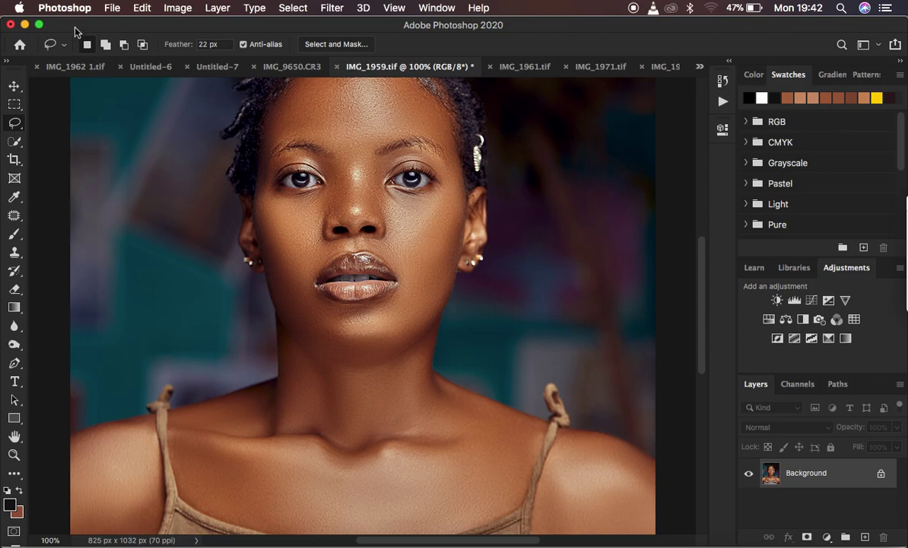
Make sure Enable Preserve Details 2.0 Upscale is switched on in the Technology Previews preferences and apply the preferences
{"action": "left_click", "coordinate": [52, 9]}
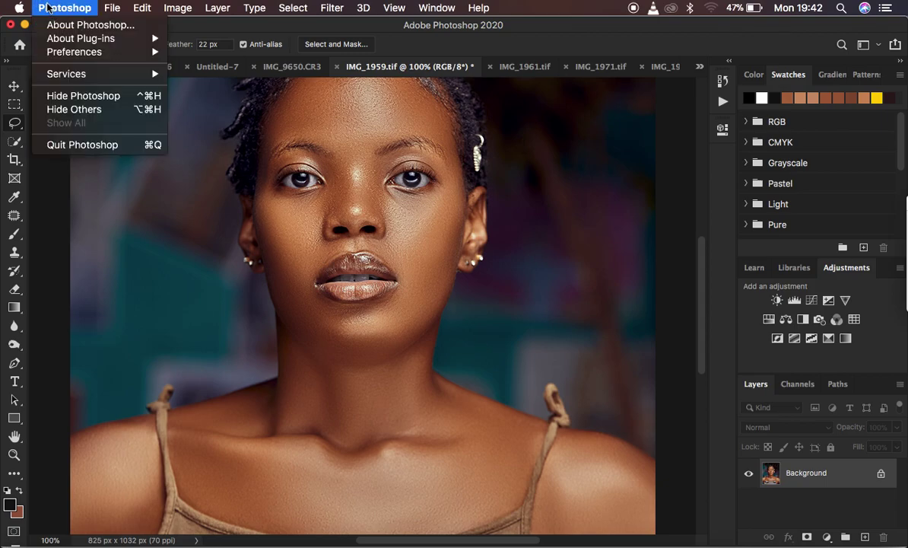
{"action": "mouse_move", "coordinate": [65, 53]}
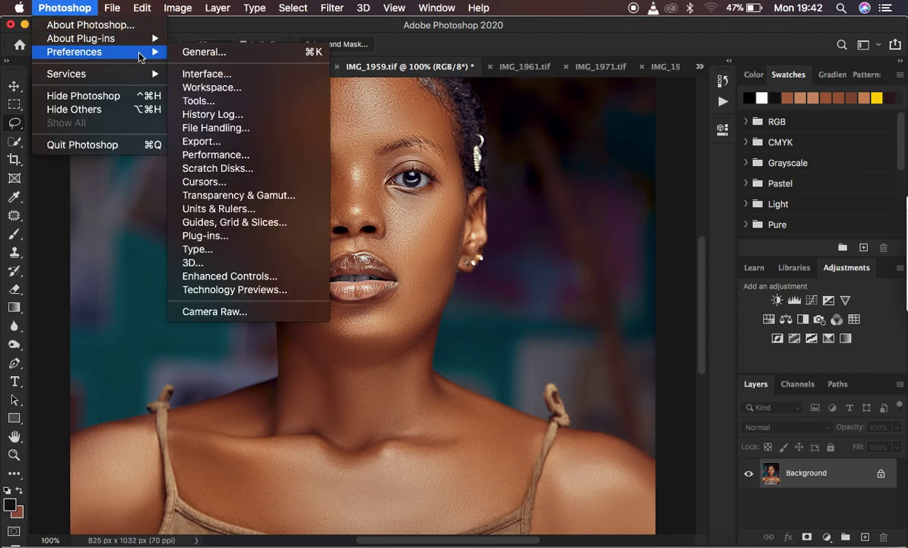
{"action": "left_click", "coordinate": [255, 294]}
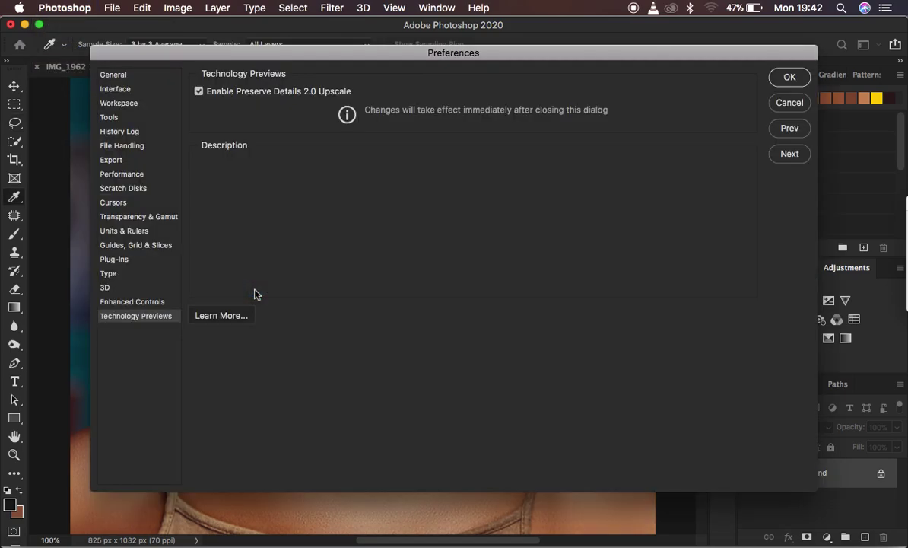
{"action": "left_click_drag", "start_coordinate": [404, 52], "coordinate": [469, 115]}
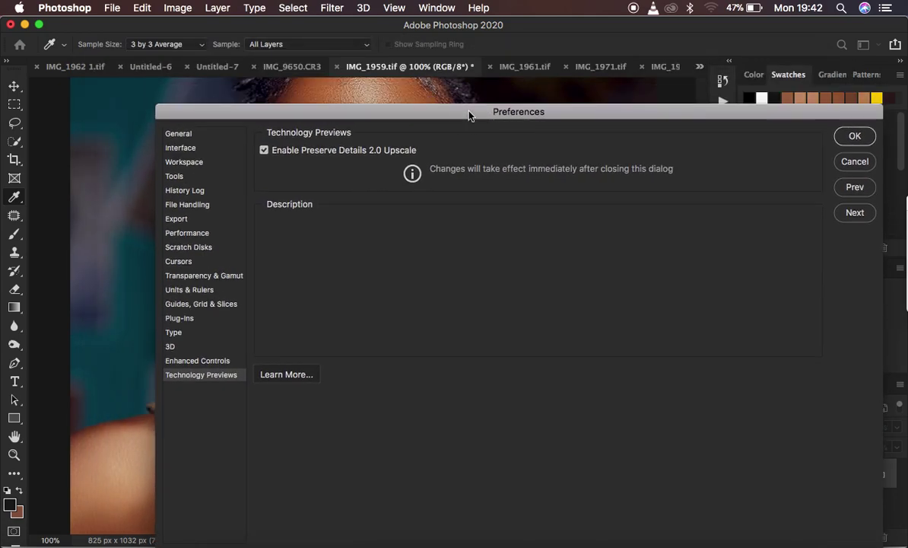
{"action": "mouse_move", "coordinate": [268, 145]}
{"action": "left_click", "coordinate": [264, 151]}
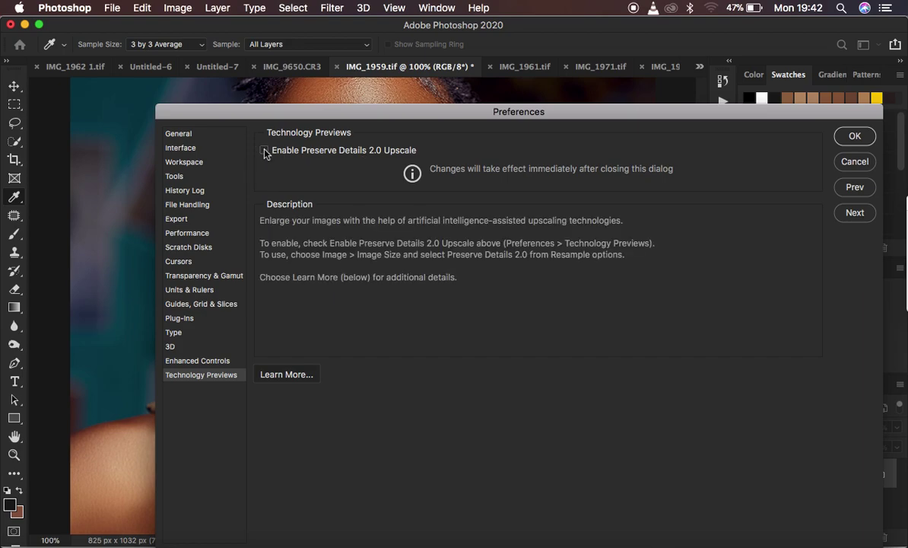
{"action": "left_click_drag", "start_coordinate": [360, 112], "coordinate": [287, 61]}
{"action": "mouse_move", "coordinate": [190, 100]}
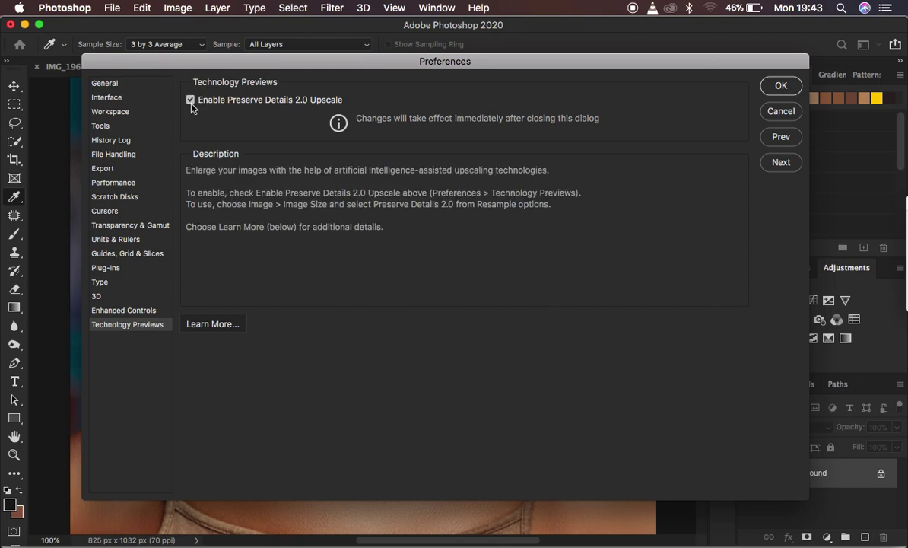
{"action": "left_click", "coordinate": [191, 100]}
{"action": "left_click", "coordinate": [781, 86]}
{"action": "key", "text": "l"}
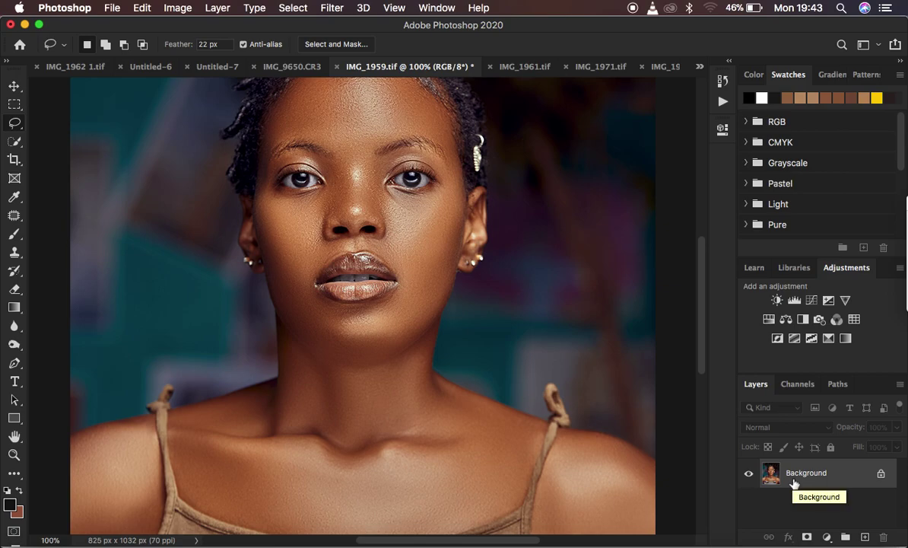
Duplicate the Background layer, open the Image Size settings and move the dialog over the upper part of the portrait
{"action": "key", "text": "super+j"}
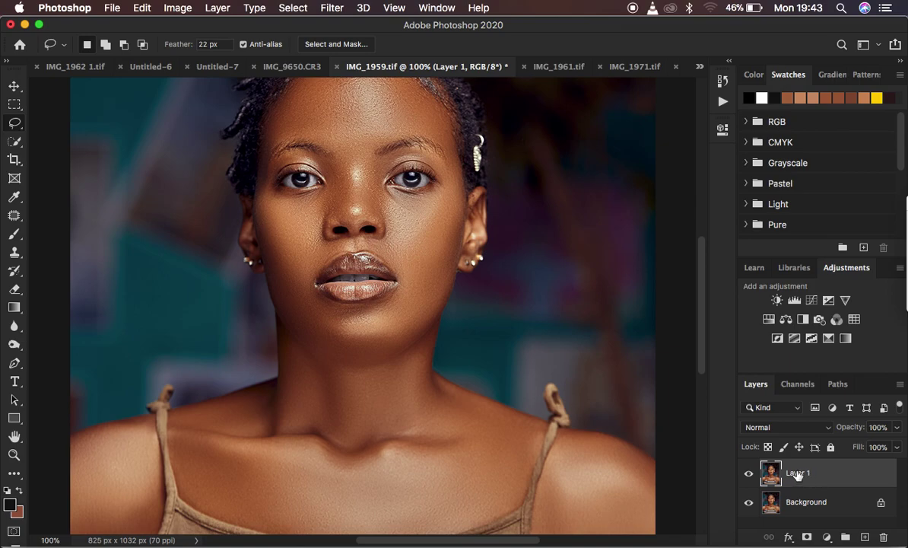
{"action": "left_click", "coordinate": [175, 8]}
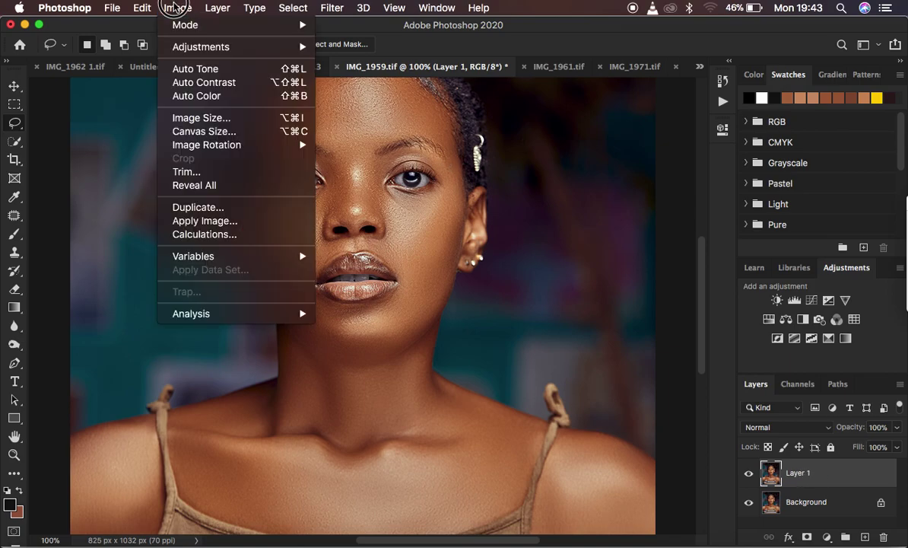
{"action": "left_click", "coordinate": [199, 119]}
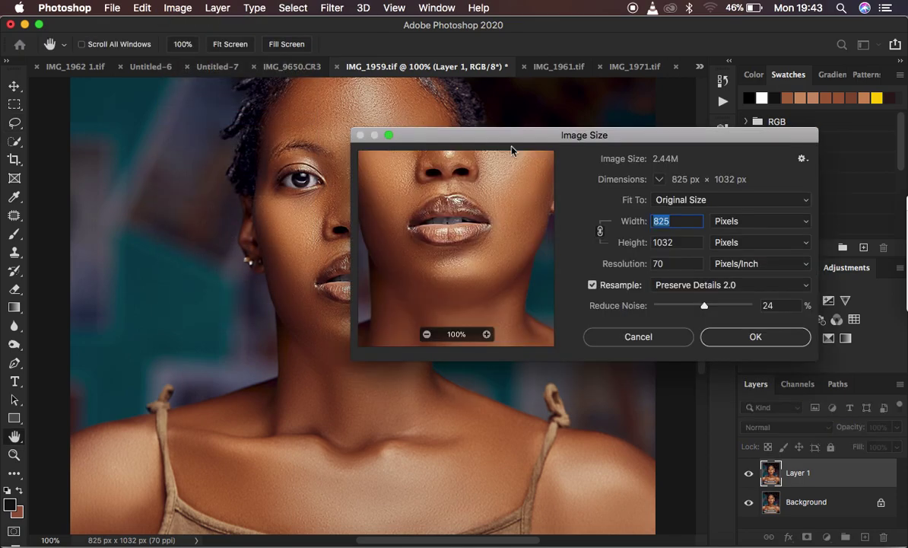
{"action": "left_click_drag", "start_coordinate": [569, 133], "coordinate": [417, 120]}
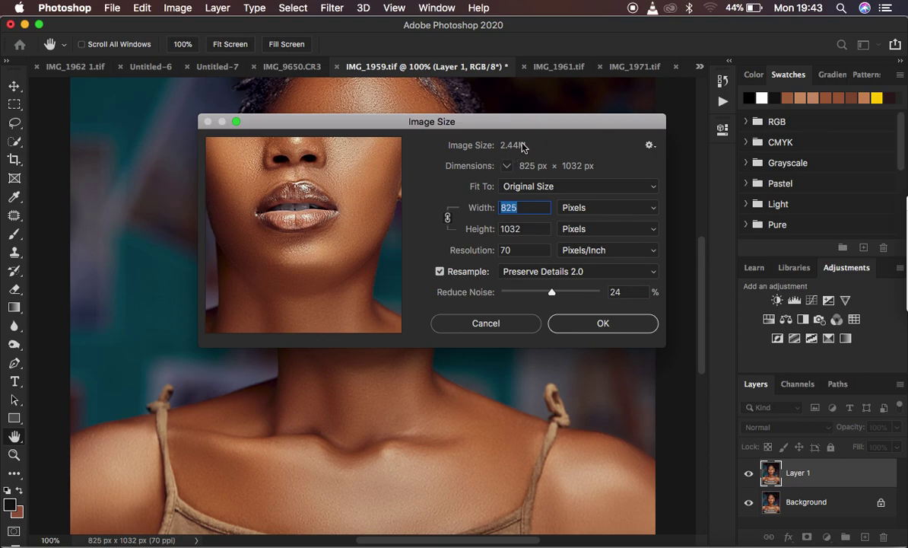
{"action": "left_click_drag", "start_coordinate": [525, 125], "coordinate": [588, 104]}
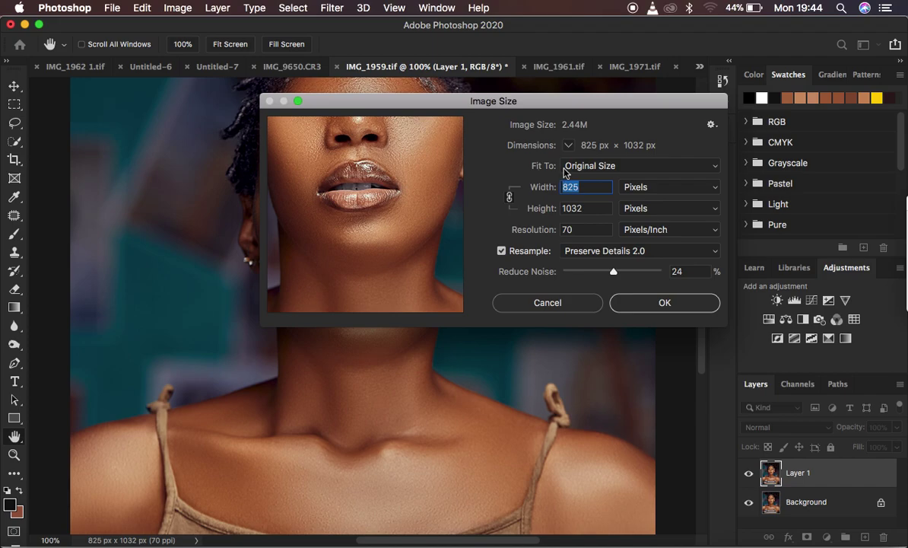
{"action": "left_click", "coordinate": [610, 166]}
{"action": "left_click", "coordinate": [611, 166]}
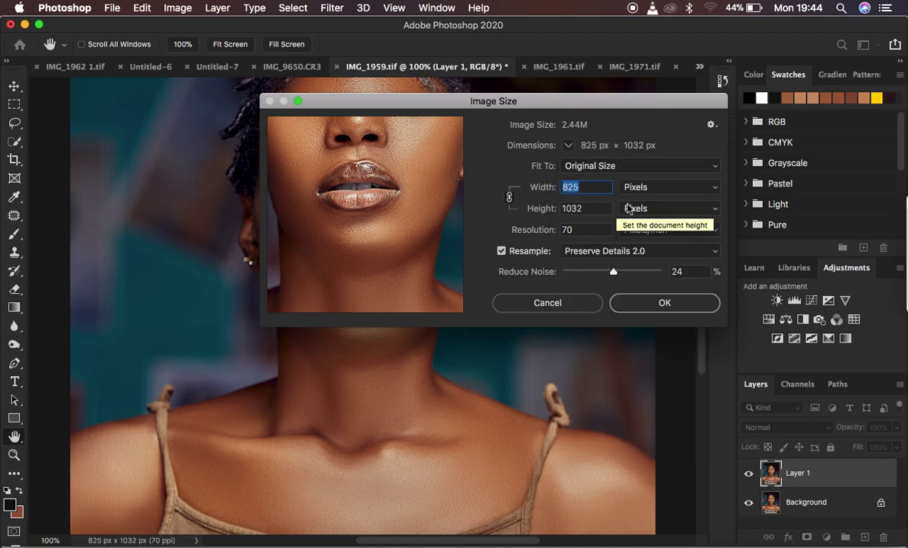
{"action": "left_click", "coordinate": [664, 189]}
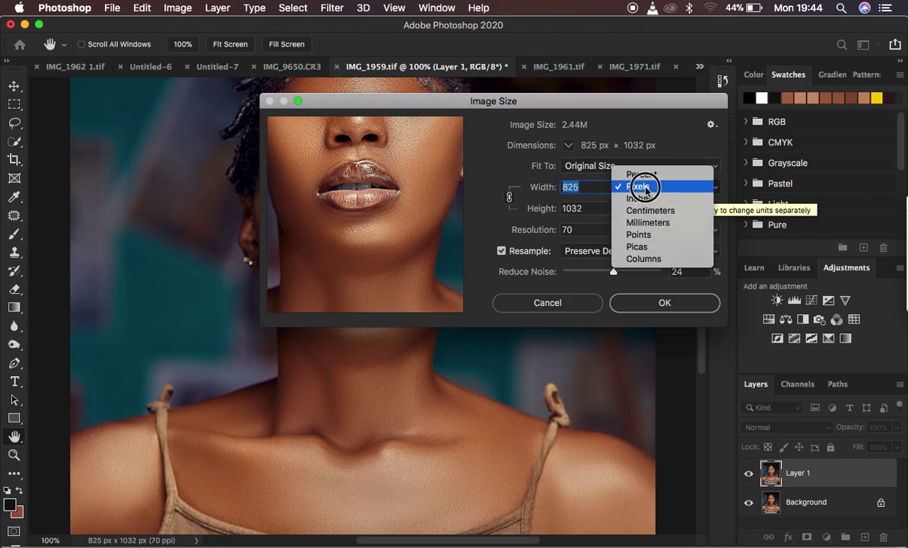
{"action": "left_click", "coordinate": [647, 187]}
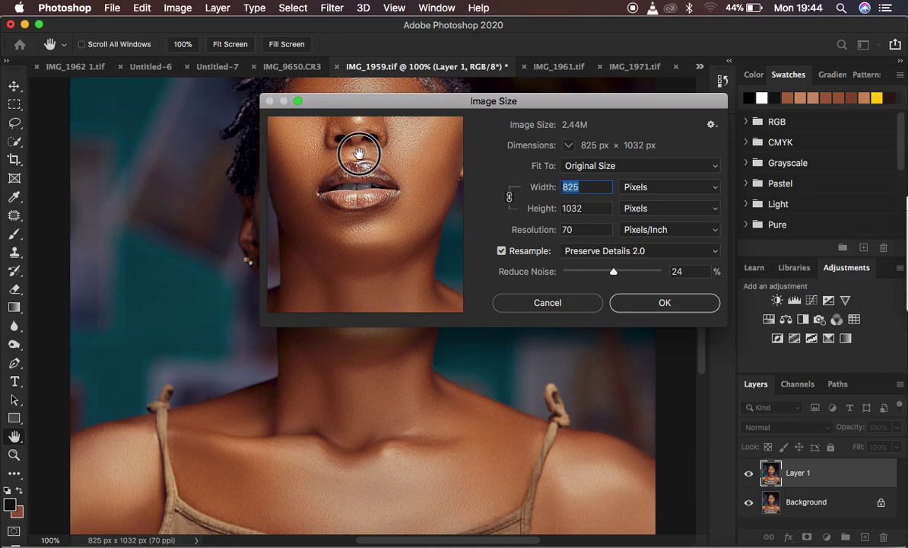
Examine the pixelation of the eye in the Image Size preview at magnifications of 200% and above
{"action": "left_click_drag", "start_coordinate": [347, 149], "coordinate": [362, 227]}
{"action": "left_click", "coordinate": [395, 301]}
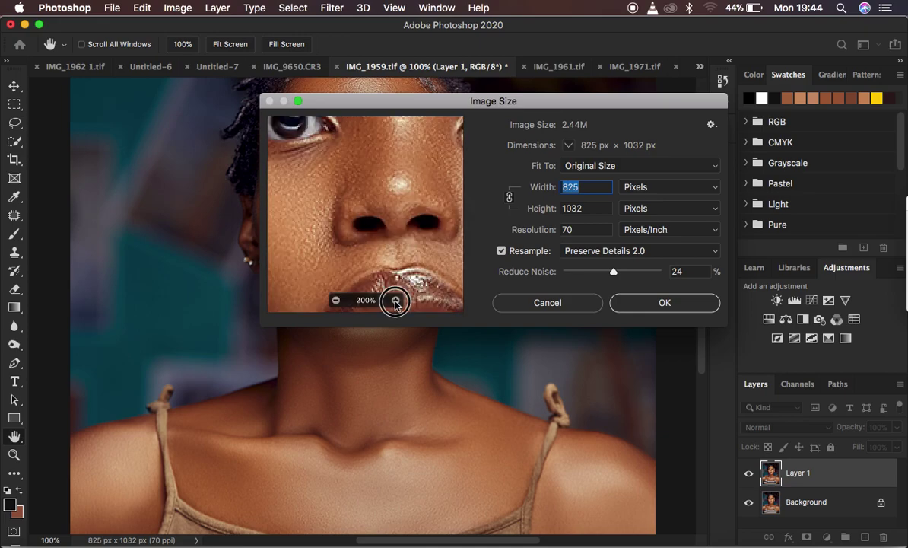
{"action": "left_click", "coordinate": [396, 300]}
{"action": "left_click_drag", "start_coordinate": [341, 154], "coordinate": [406, 260]}
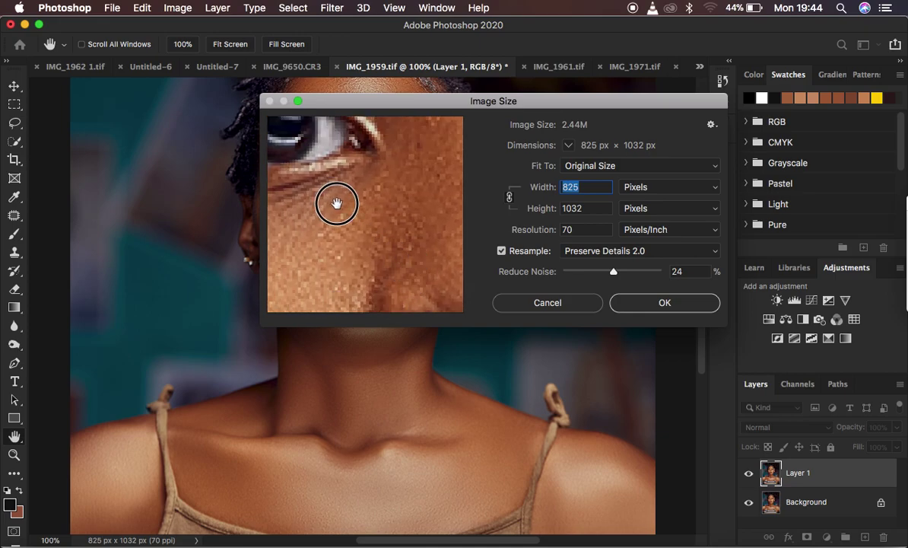
{"action": "left_click_drag", "start_coordinate": [336, 202], "coordinate": [414, 261]}
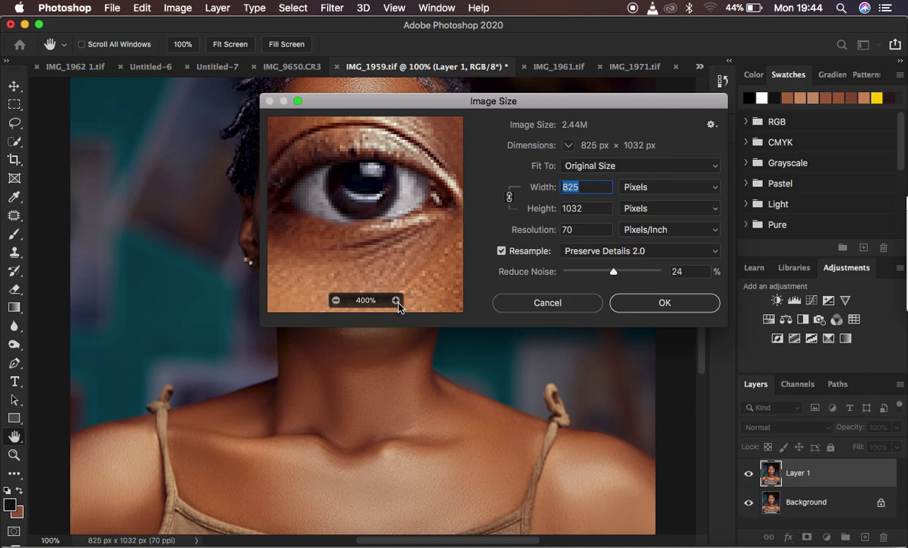
{"action": "left_click", "coordinate": [396, 301]}
{"action": "left_click", "coordinate": [396, 299]}
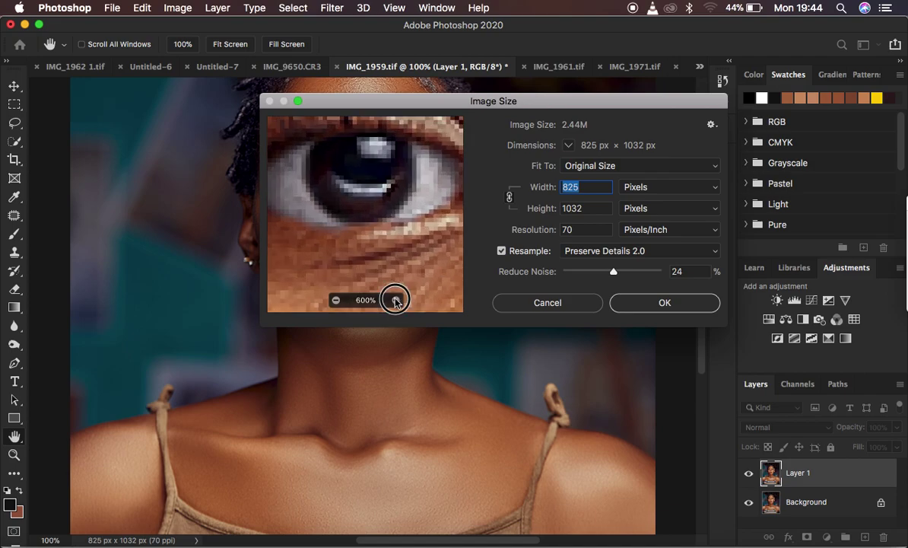
{"action": "left_click_drag", "start_coordinate": [375, 223], "coordinate": [385, 248]}
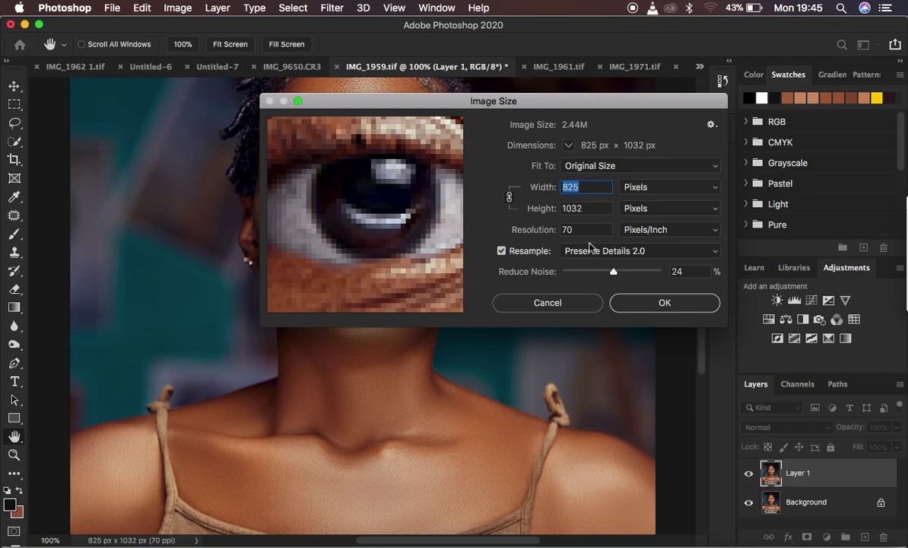
Keep resampling switched on with Preserve Details 2.0 and set the width and height units to Pixels
{"action": "left_click", "coordinate": [502, 251]}
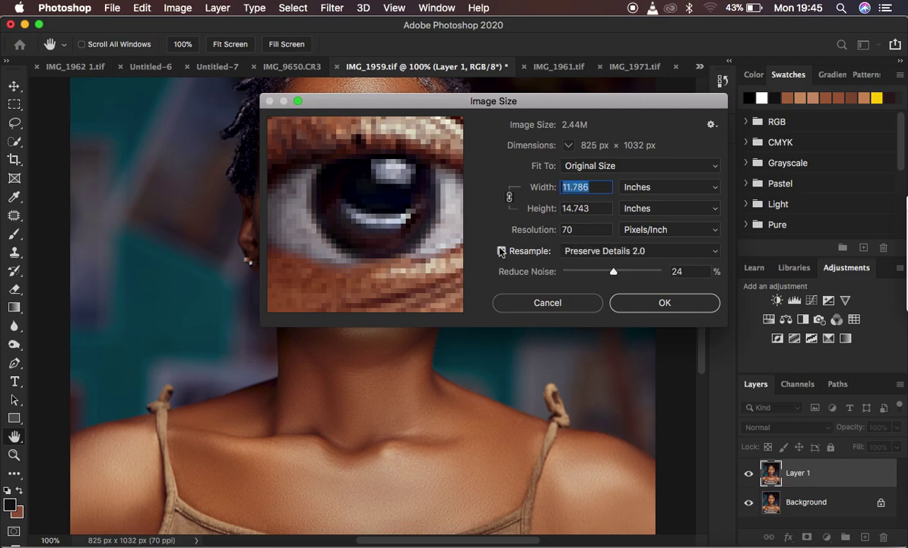
{"action": "left_click", "coordinate": [501, 251]}
{"action": "left_click", "coordinate": [626, 252]}
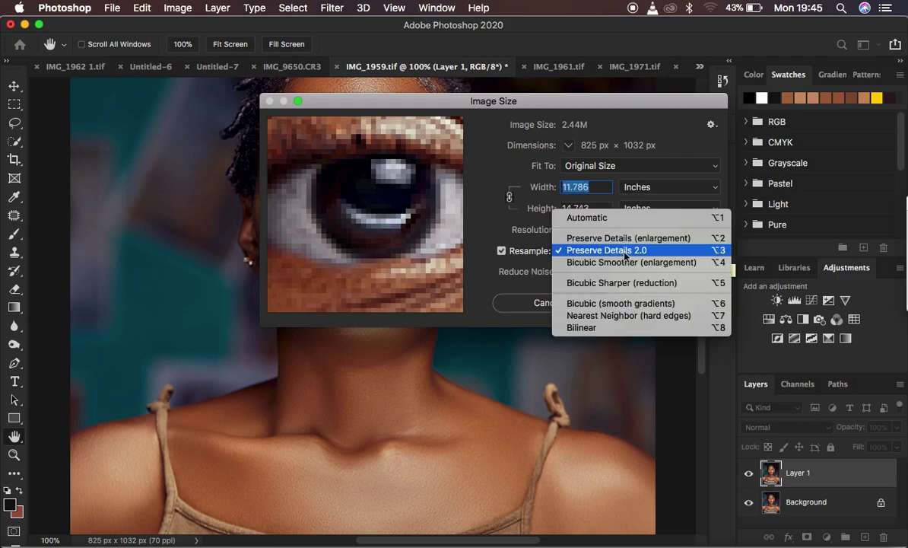
{"action": "left_click", "coordinate": [616, 251]}
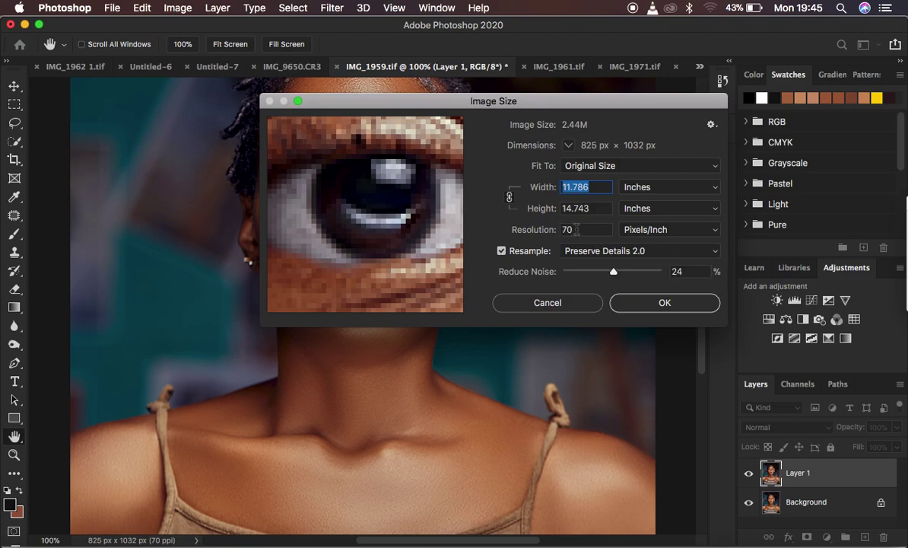
{"action": "left_click", "coordinate": [577, 230]}
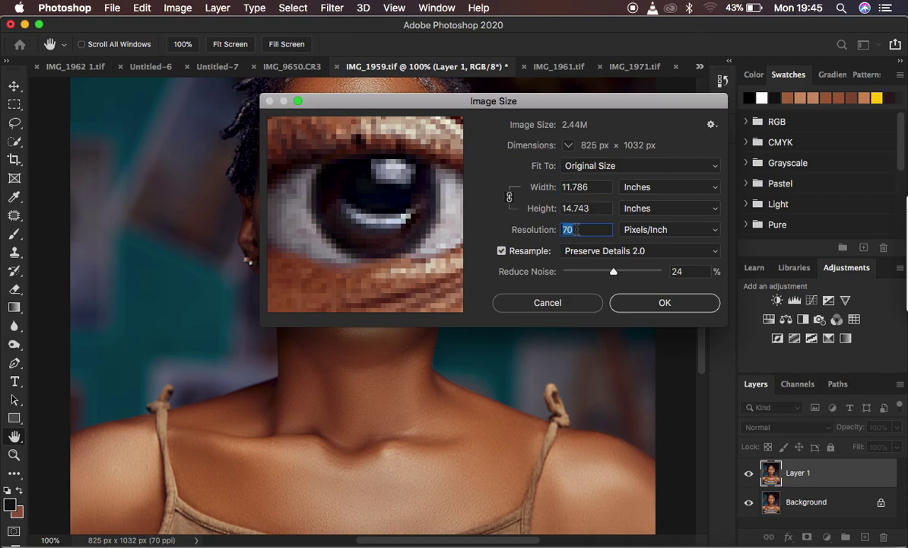
{"action": "left_click", "coordinate": [650, 188]}
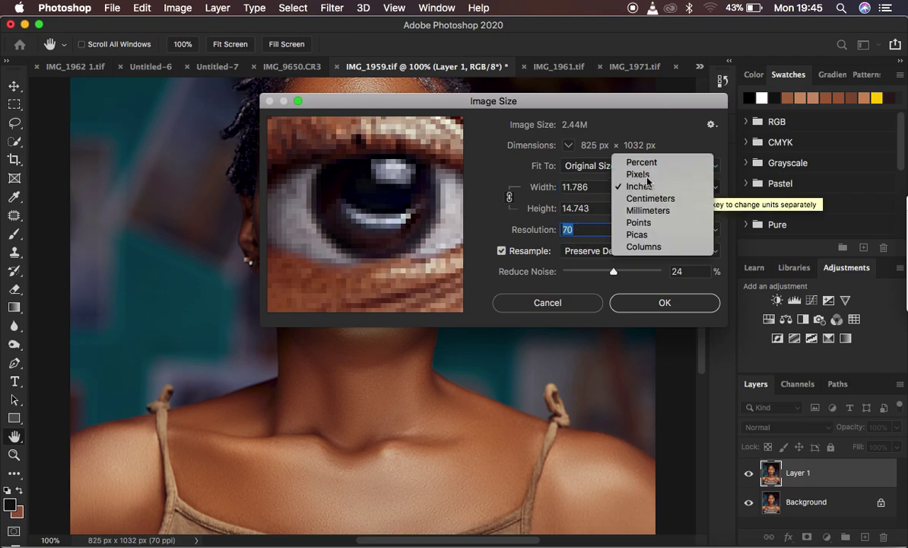
{"action": "left_click", "coordinate": [645, 176]}
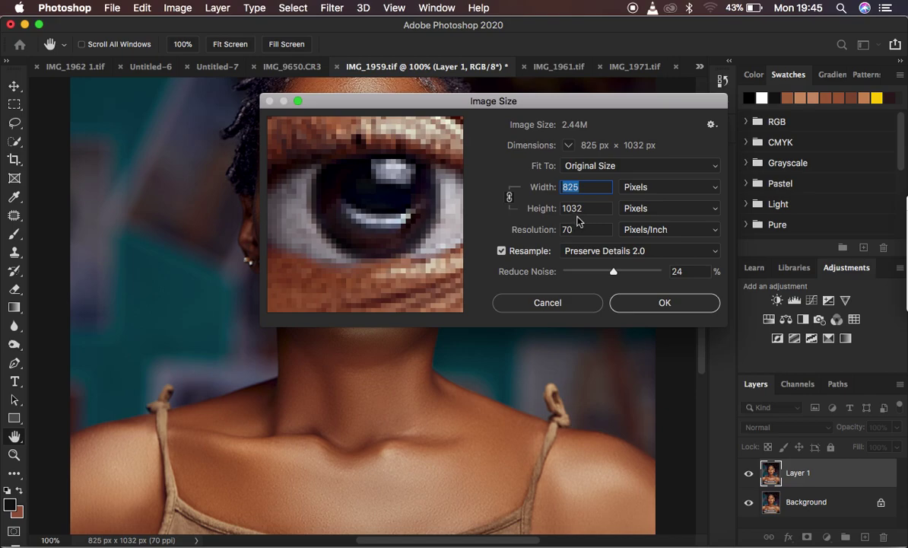
Try document resolutions of 100, 150 and 200 Pixels/Inch for the enlargement
{"action": "left_click", "coordinate": [582, 229]}
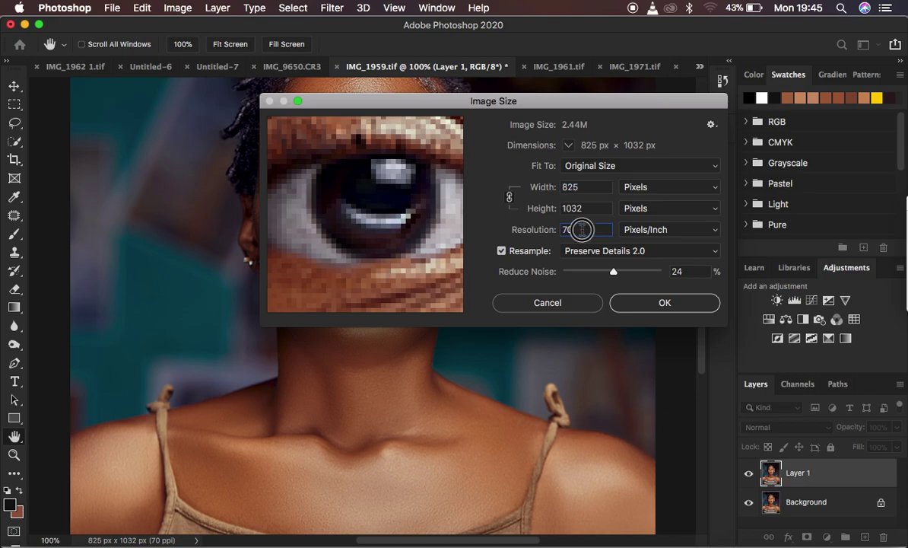
{"action": "double_click", "coordinate": [569, 229]}
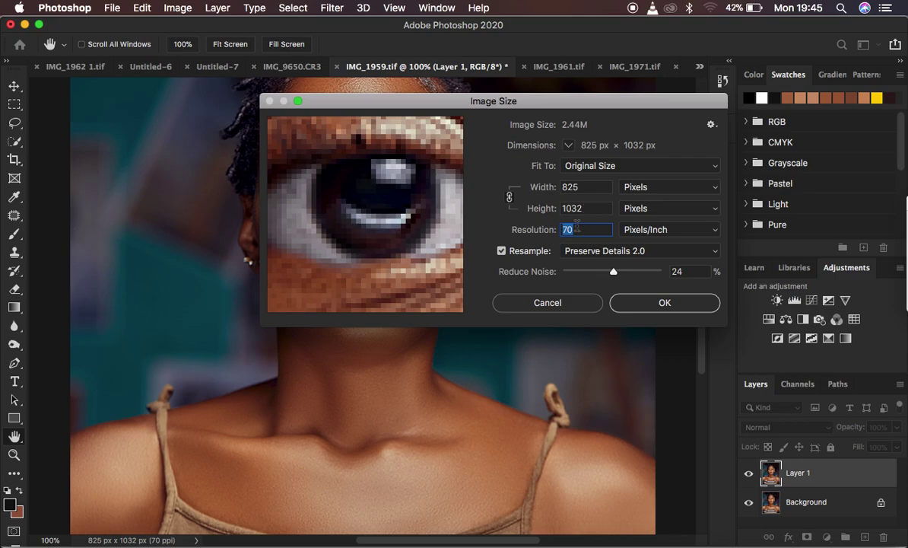
{"action": "key", "text": "BackSpace"}
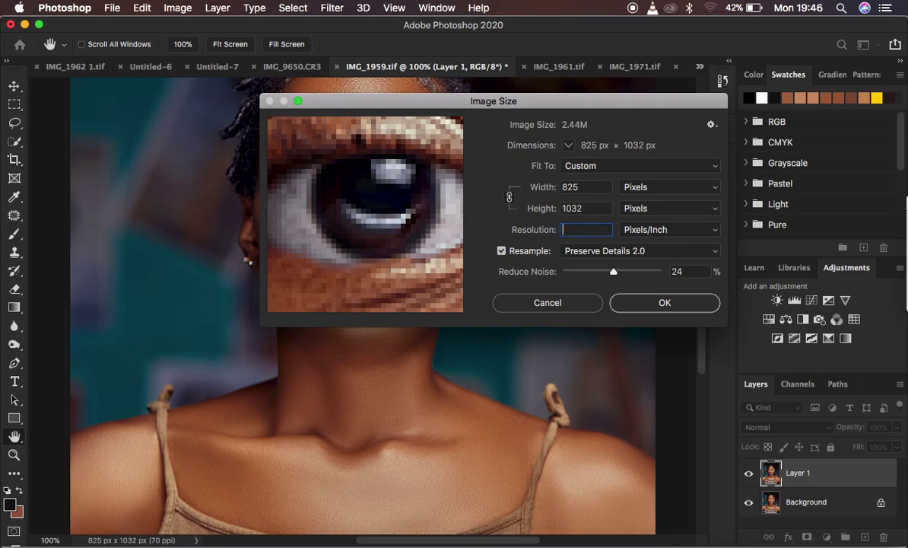
{"action": "type", "text": "100"}
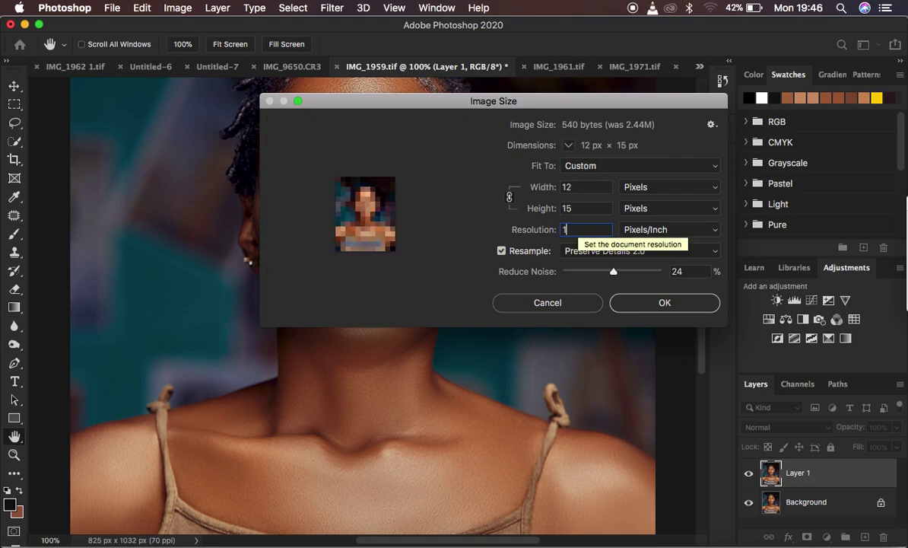
{"action": "double_click", "coordinate": [588, 228]}
{"action": "key", "text": "BackSpace"}
{"action": "type", "text": "150"}
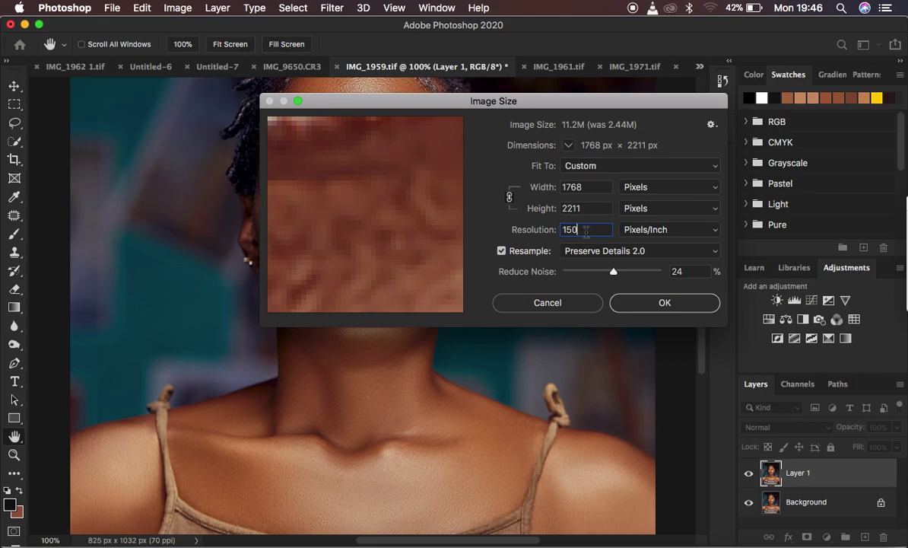
{"action": "key", "text": "BackSpace"}
{"action": "key", "text": "BackSpace"}
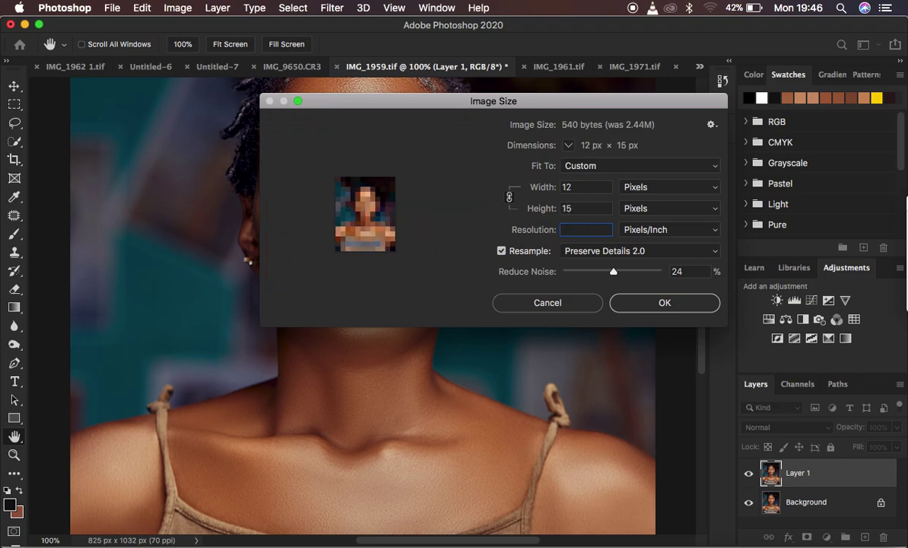
{"action": "key", "text": "BackSpace"}
{"action": "type", "text": "200"}
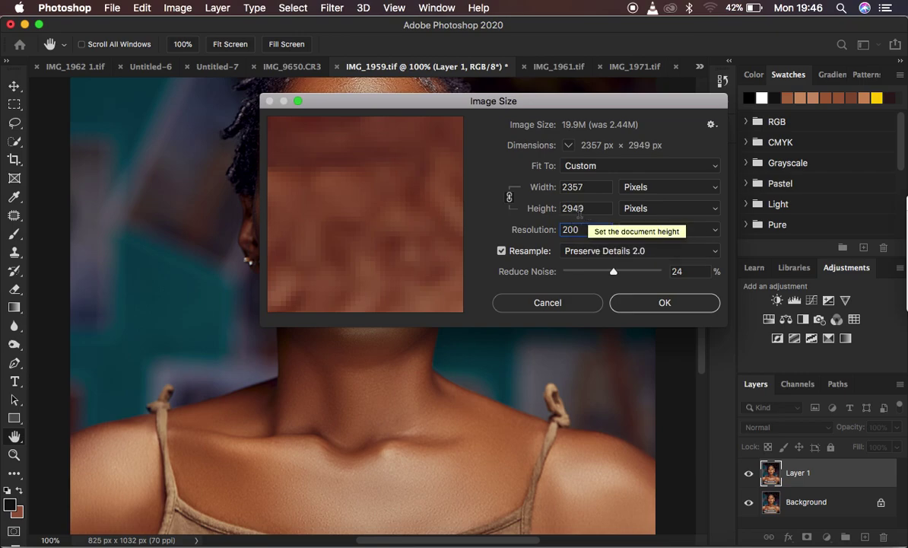
Set the document resolution to 300 Pixels/Inch
{"action": "key", "text": "BackSpace"}
{"action": "key", "text": "BackSpace"}
{"action": "key", "text": "BackSpace"}
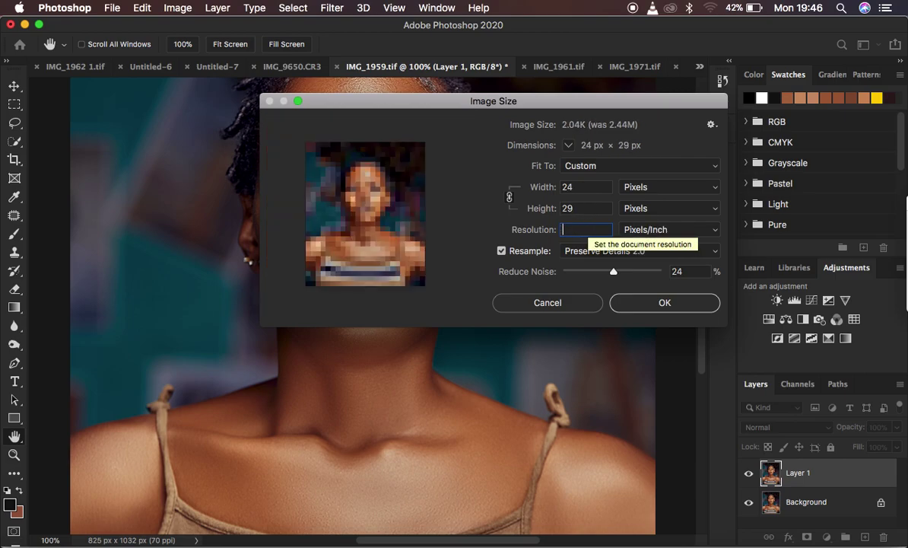
{"action": "type", "text": "300"}
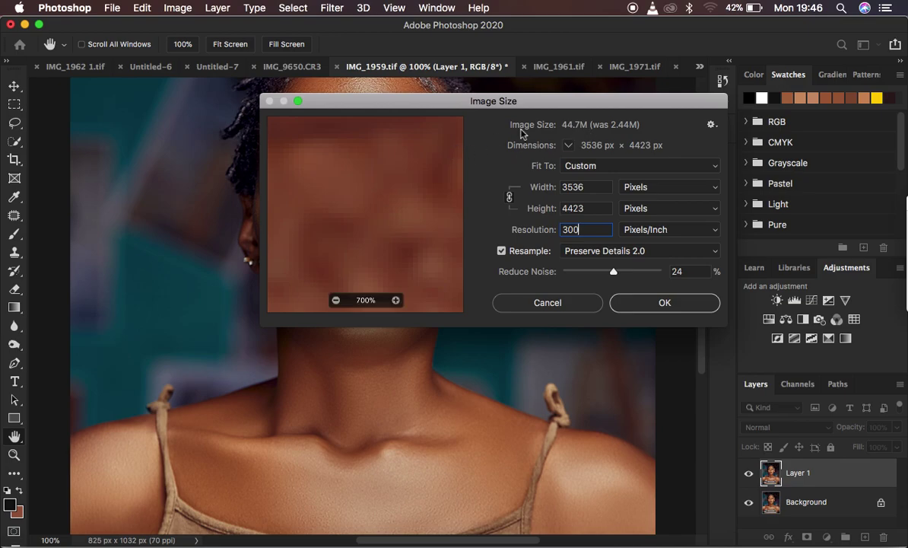
Reduce the resize preview to 25% and examine the eyes and nose of the upscaled face
{"action": "mouse_move", "coordinate": [440, 177]}
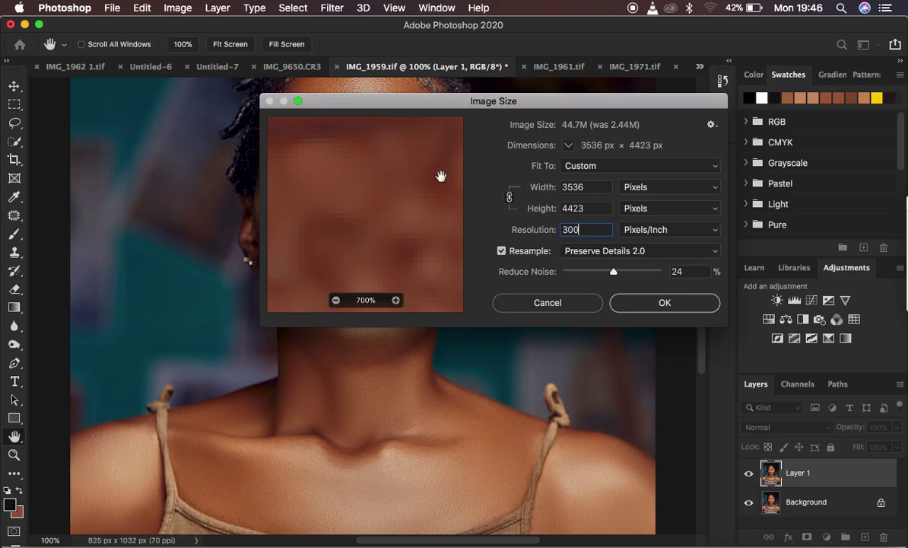
{"action": "left_click", "coordinate": [336, 301]}
{"action": "left_click", "coordinate": [337, 301]}
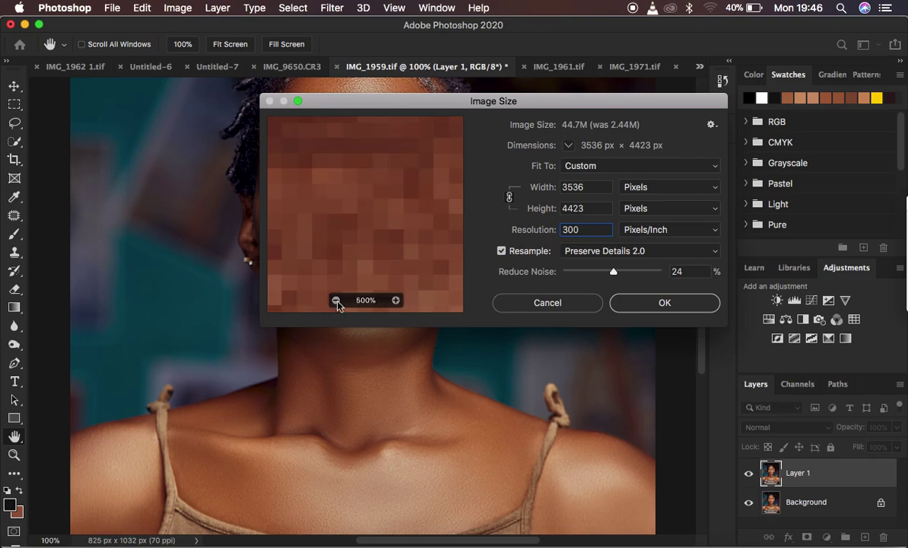
{"action": "left_click", "coordinate": [337, 301]}
{"action": "left_click", "coordinate": [337, 301]}
{"action": "left_click", "coordinate": [337, 301]}
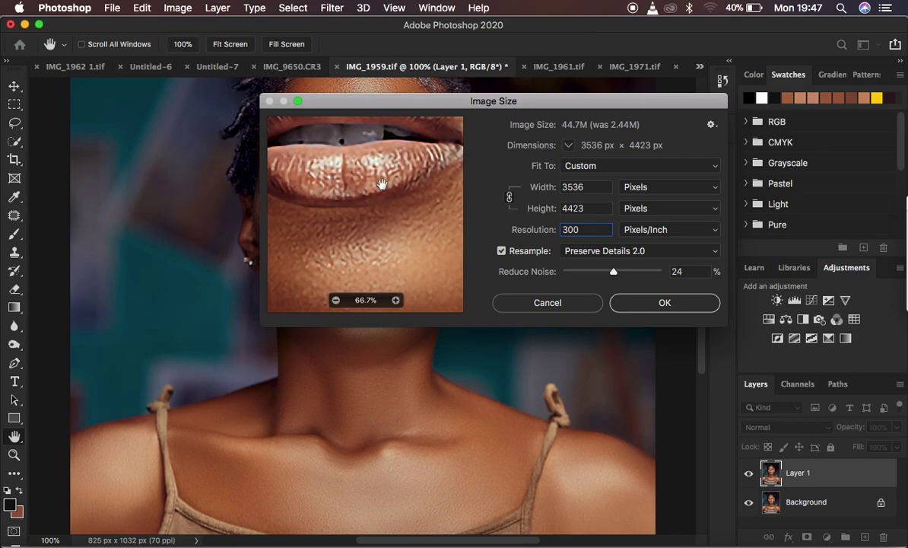
{"action": "left_click", "coordinate": [337, 301]}
{"action": "left_click", "coordinate": [337, 301]}
{"action": "left_click_drag", "start_coordinate": [381, 158], "coordinate": [416, 209]}
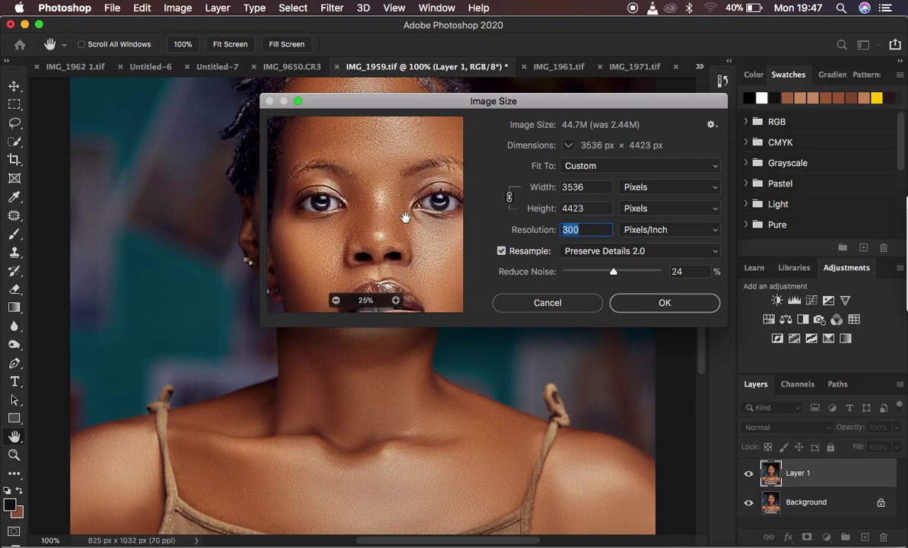
Inspect the upscaled eye closely in the resize preview at up to 200%
{"action": "left_click", "coordinate": [397, 301]}
{"action": "left_click", "coordinate": [396, 301]}
{"action": "left_click", "coordinate": [396, 301]}
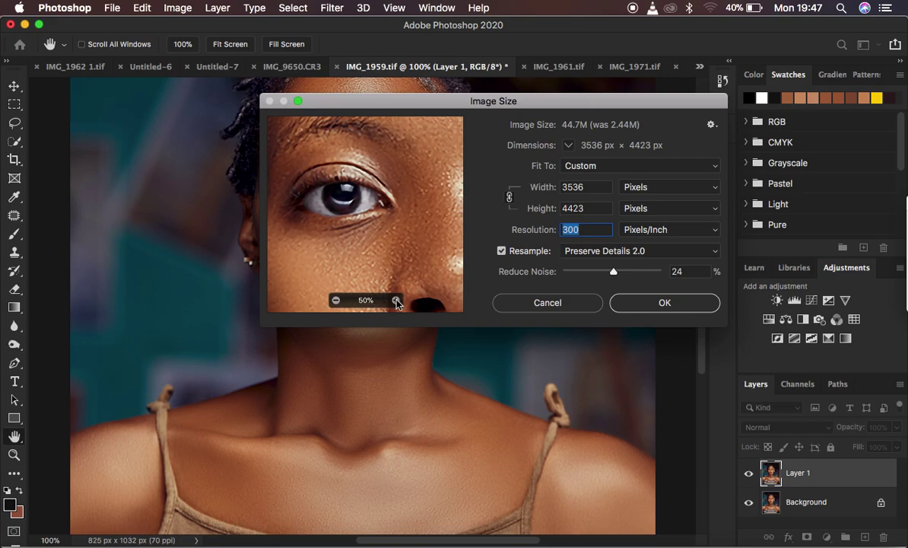
{"action": "left_click", "coordinate": [396, 300]}
{"action": "left_click", "coordinate": [397, 301]}
{"action": "left_click_drag", "start_coordinate": [355, 229], "coordinate": [415, 233]}
{"action": "left_click", "coordinate": [396, 301]}
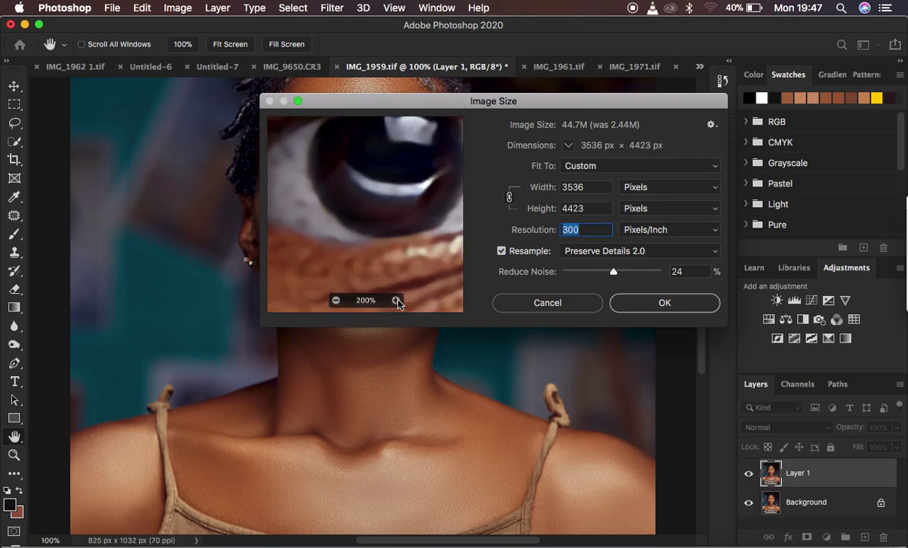
{"action": "left_click", "coordinate": [394, 201]}
{"action": "left_click", "coordinate": [394, 201]}
{"action": "left_click", "coordinate": [394, 201]}
{"action": "left_click", "coordinate": [367, 242]}
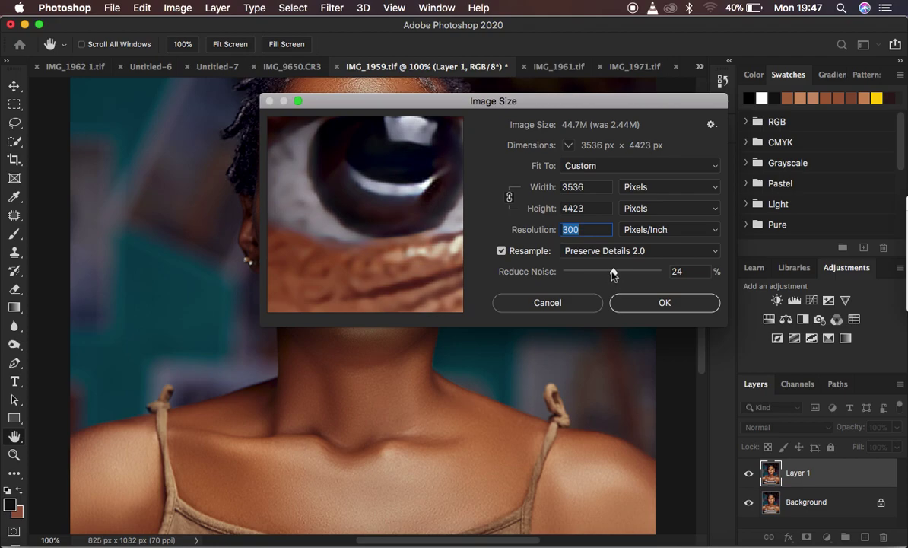
Set the enlargement's Reduce Noise to 33% and apply the 300 Pixels/Inch resize
{"action": "left_click_drag", "start_coordinate": [614, 275], "coordinate": [619, 270]}
{"action": "left_click", "coordinate": [417, 212]}
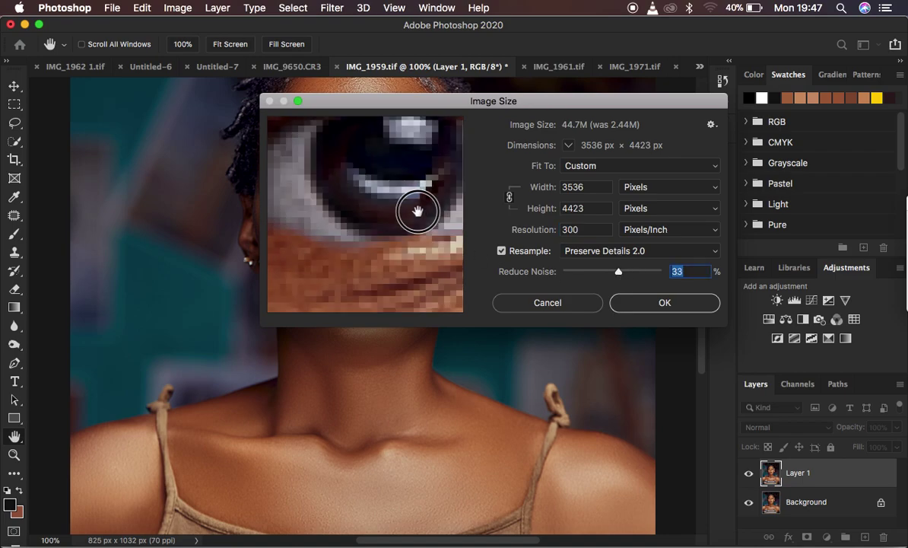
{"action": "left_click", "coordinate": [665, 304]}
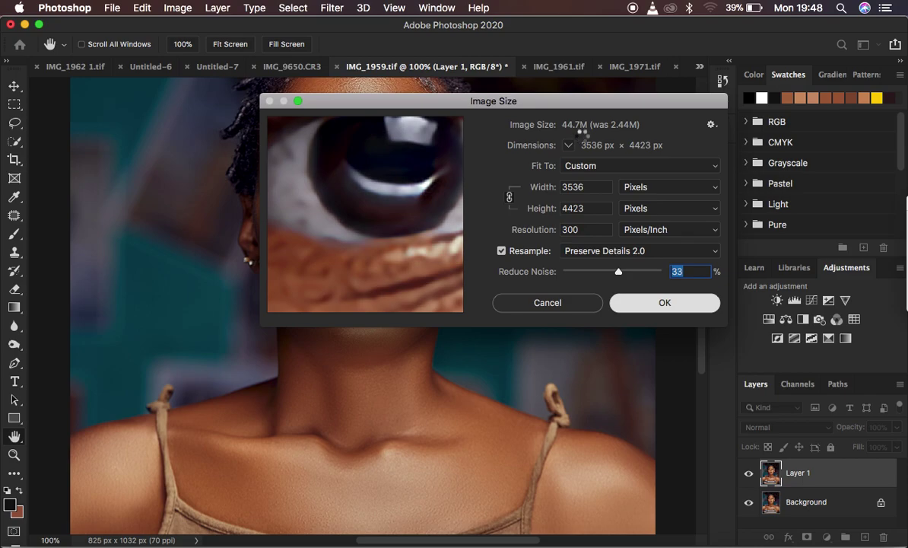
{"action": "key", "text": "Return"}
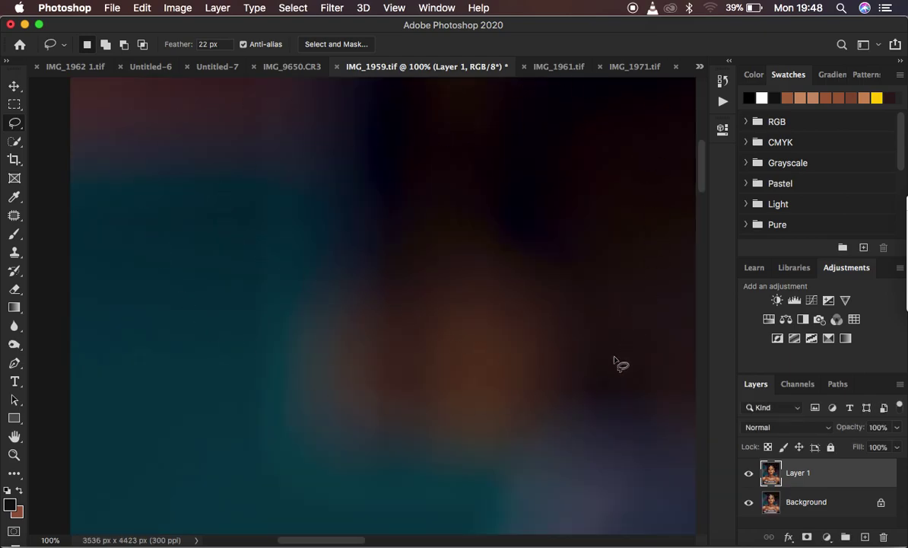
Examine the enlarged portrait from an overview to the eyes and skin texture at 100%
{"action": "key", "text": "super+minus"}
{"action": "key", "text": "super+minus"}
{"action": "key", "text": "super+minus"}
{"action": "key", "text": "super+minus"}
{"action": "key", "text": "super+minus"}
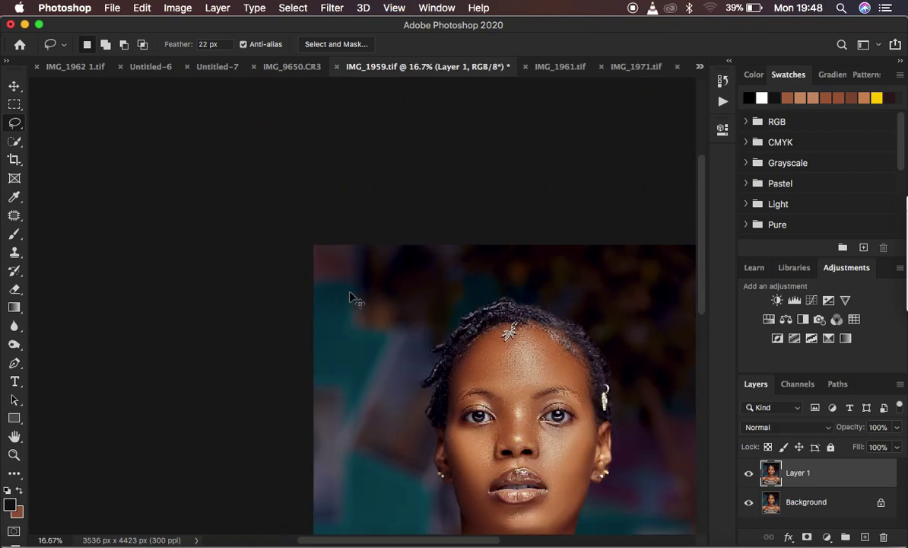
{"action": "key", "text": "super+minus"}
{"action": "key", "text": "super+plus"}
{"action": "key", "text": "super+plus"}
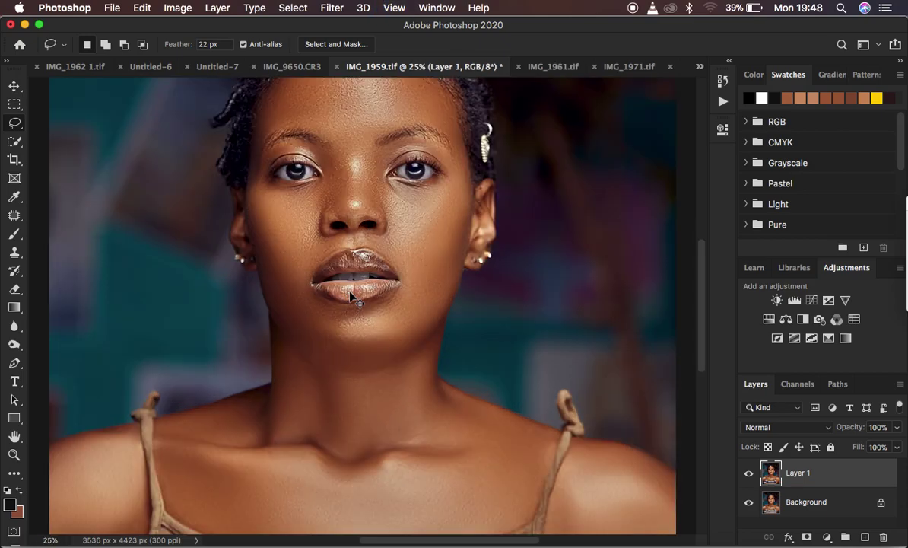
{"action": "key", "text": "super+plus"}
{"action": "key", "text": "super+plus"}
{"action": "left_click_drag", "start_coordinate": [701, 335], "coordinate": [707, 285]}
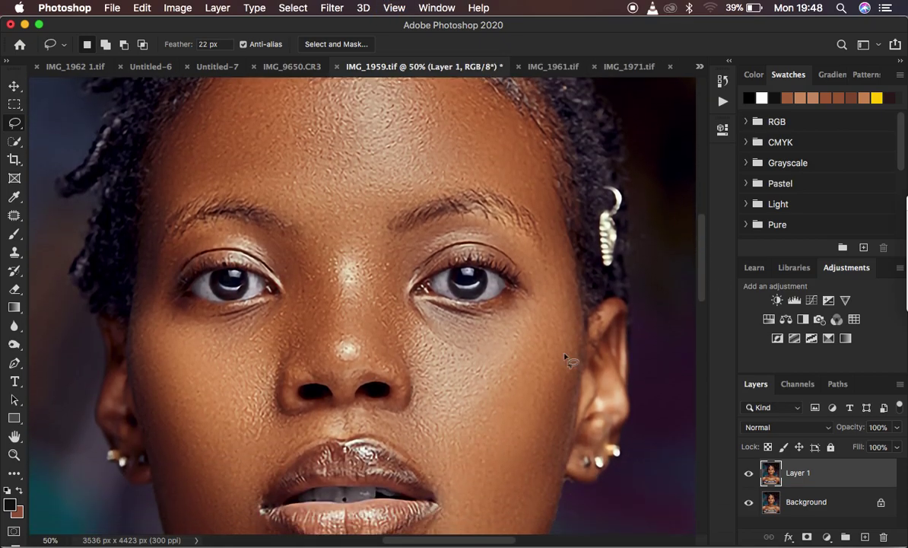
{"action": "key", "text": "super+plus"}
{"action": "key", "text": "super+plus"}
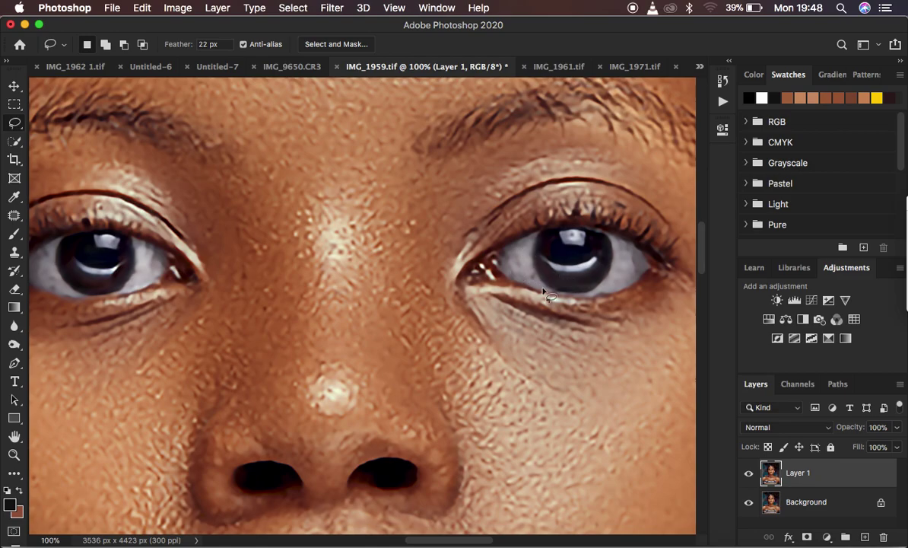
Compare the whole enlarged portrait with closer views of the lips and face at up to 50%
{"action": "key", "text": "super+minus"}
{"action": "key", "text": "super+minus"}
{"action": "key", "text": "super+minus"}
{"action": "key", "text": "super+minus"}
{"action": "key", "text": "super+minus"}
{"action": "key", "text": "super+minus"}
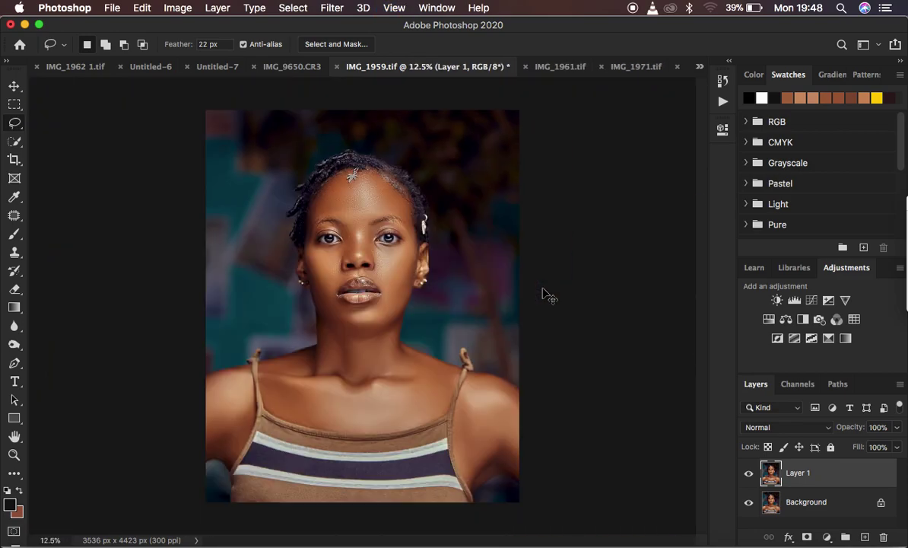
{"action": "key", "text": "super+plus"}
{"action": "key", "text": "super+plus"}
{"action": "key", "text": "super+plus"}
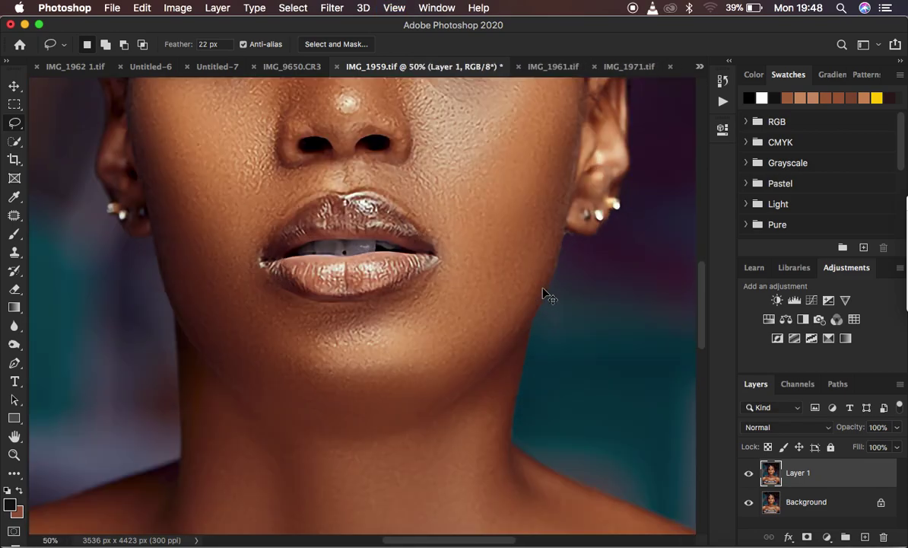
{"action": "key", "text": "super+minus"}
{"action": "key", "text": "super+minus"}
{"action": "key", "text": "super+minus"}
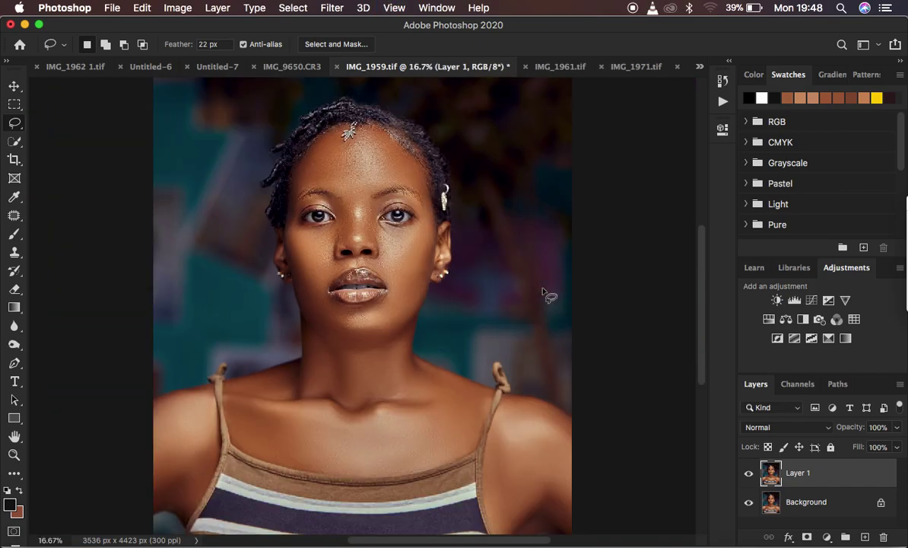
{"action": "key", "text": "super+plus"}
{"action": "key", "text": "super+plus"}
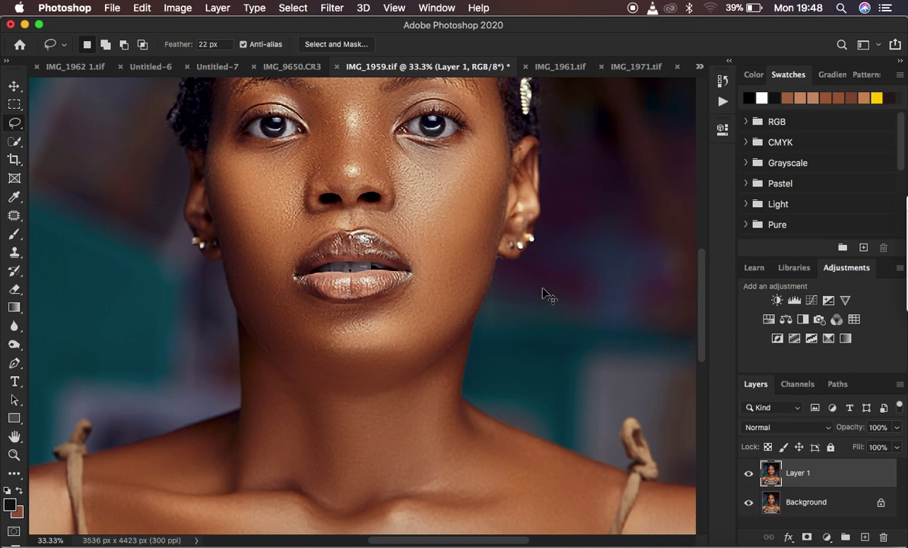
{"action": "key", "text": "super+minus"}
{"action": "key", "text": "super+minus"}
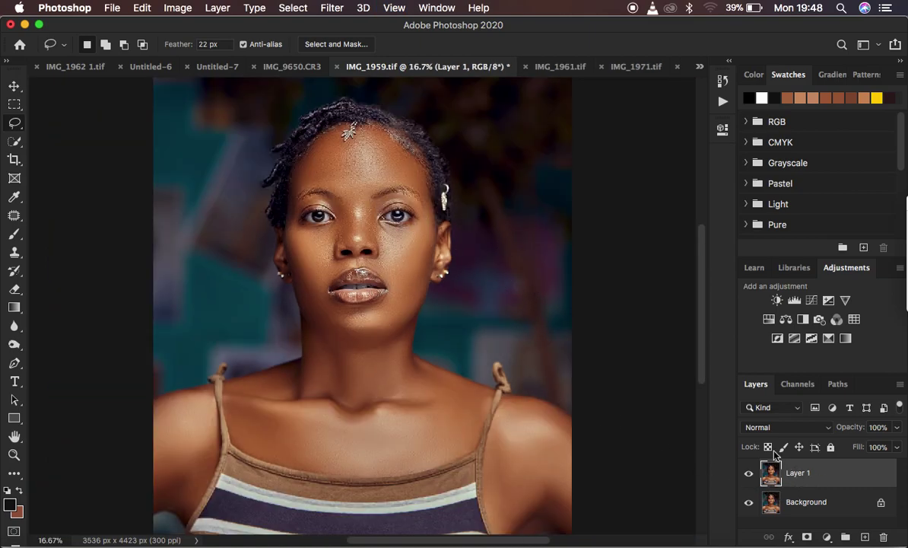
Duplicate Layer 1 and apply a High Pass filter with a 1.1 pixel radius to the copy
{"action": "key", "text": "super+j"}
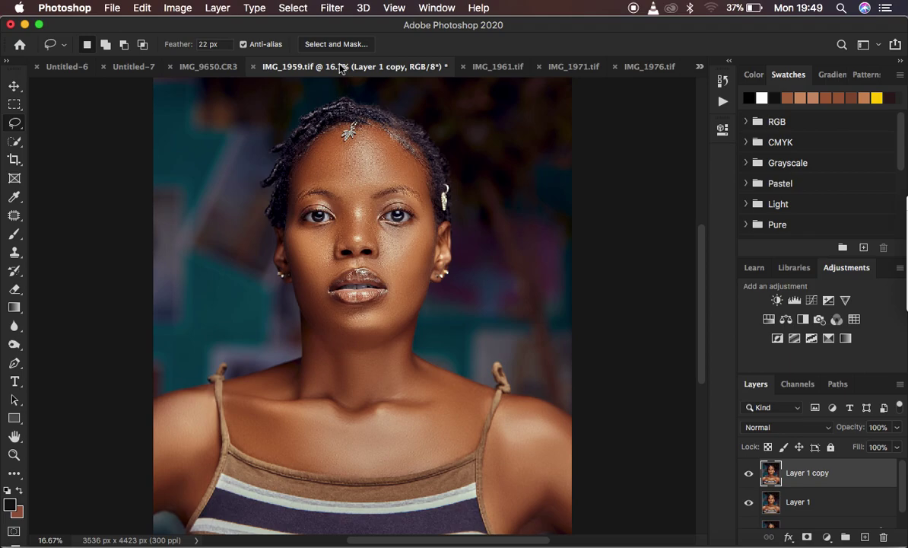
{"action": "left_click", "coordinate": [332, 9]}
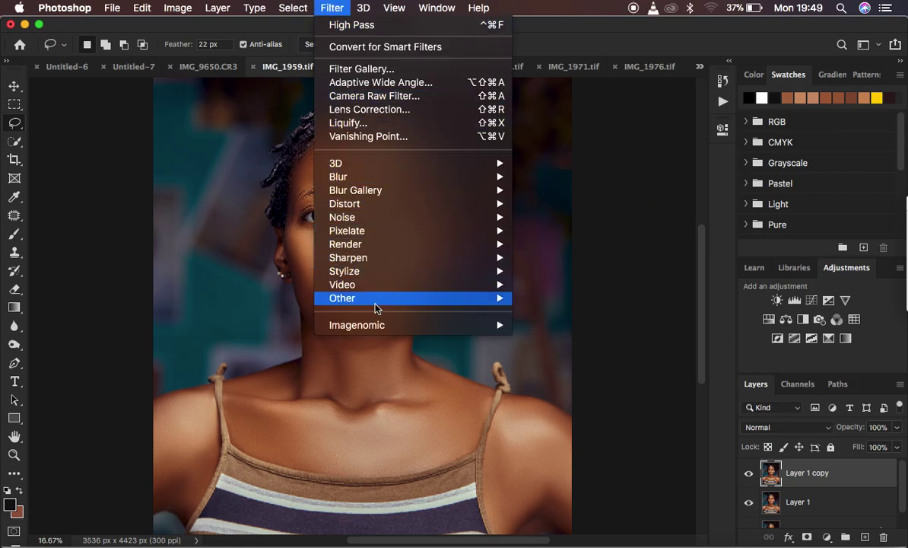
{"action": "mouse_move", "coordinate": [374, 304]}
{"action": "left_click", "coordinate": [542, 312]}
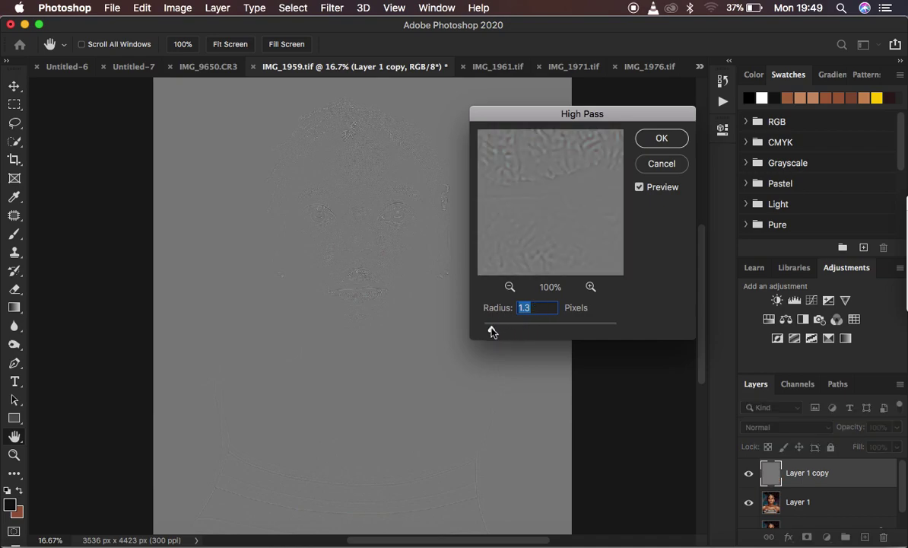
{"action": "left_click_drag", "start_coordinate": [491, 330], "coordinate": [489, 330]}
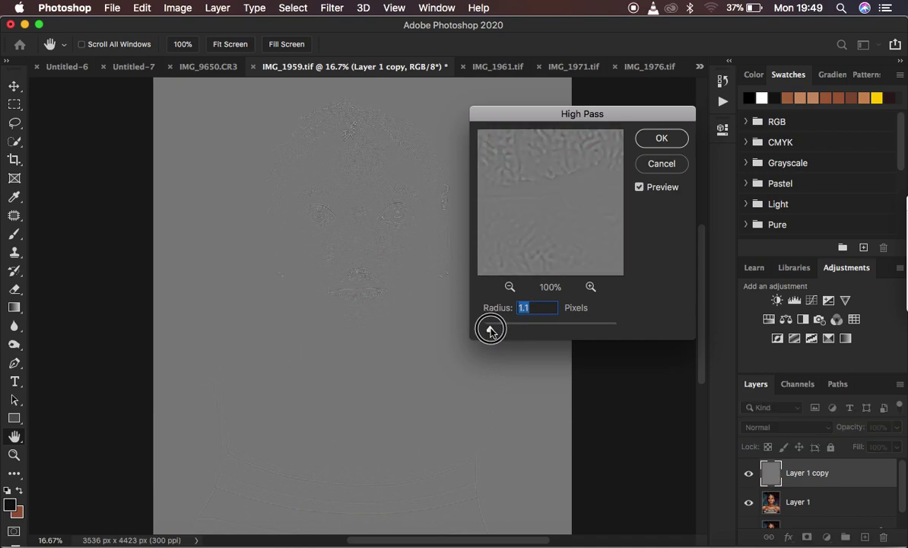
{"action": "left_click", "coordinate": [655, 137]}
{"action": "key", "text": "l"}
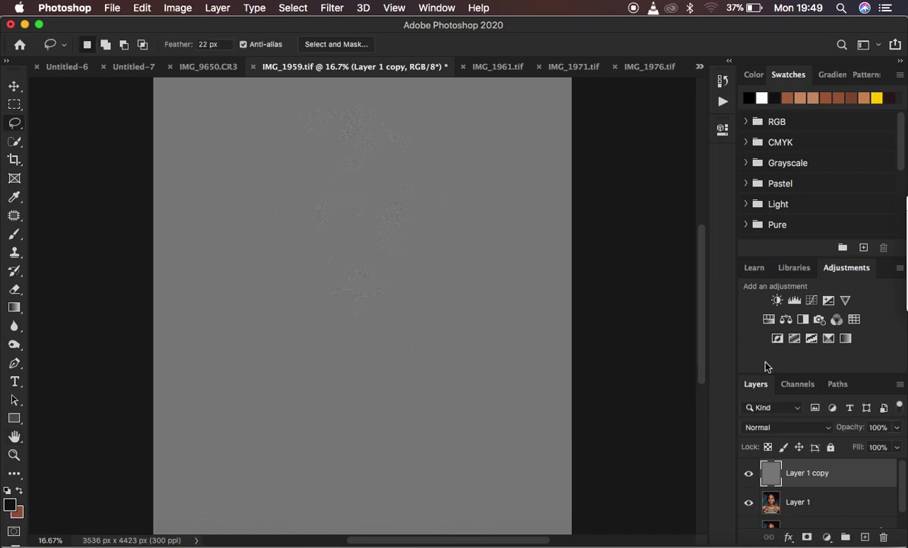
Set the High Pass layer's blend mode to Linear Light and hide its effect with an inverted, black layer mask
{"action": "left_click", "coordinate": [770, 427]}
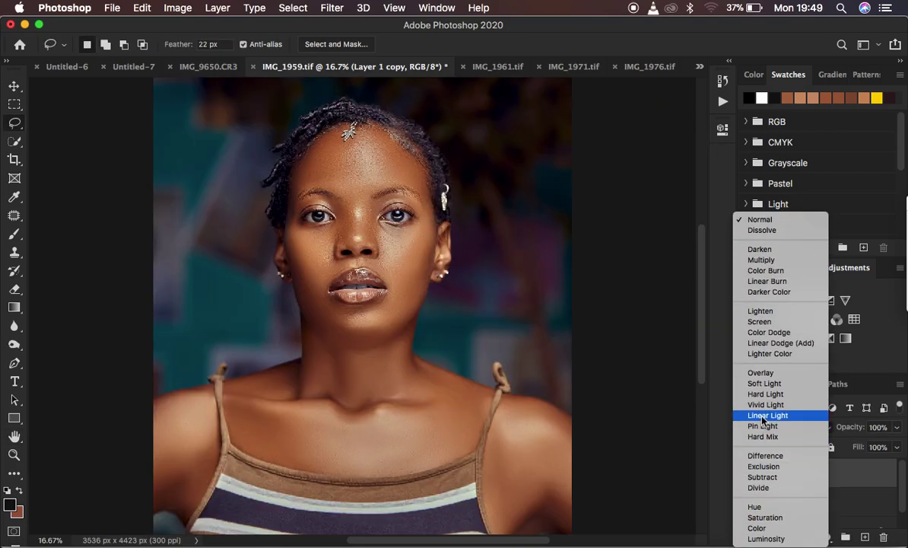
{"action": "left_click", "coordinate": [767, 415]}
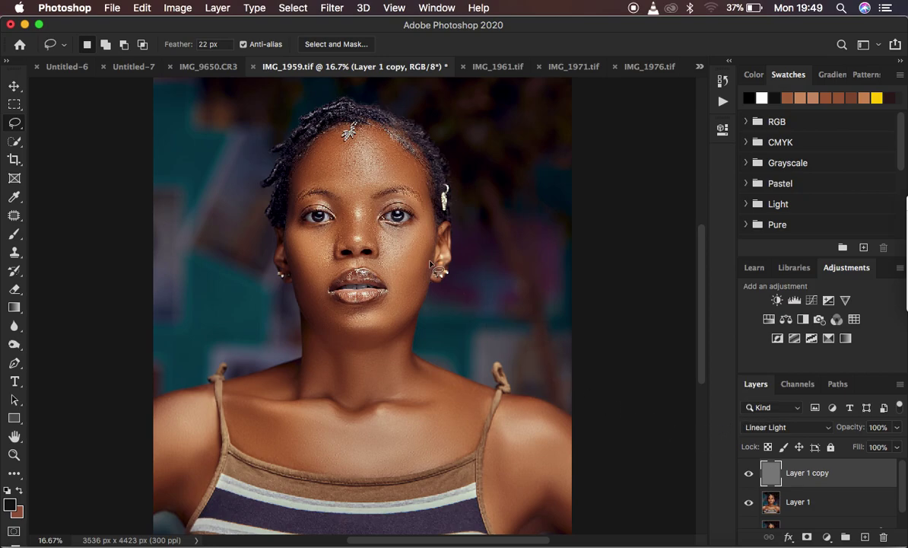
{"action": "key", "text": "super+plus"}
{"action": "key", "text": "super+plus"}
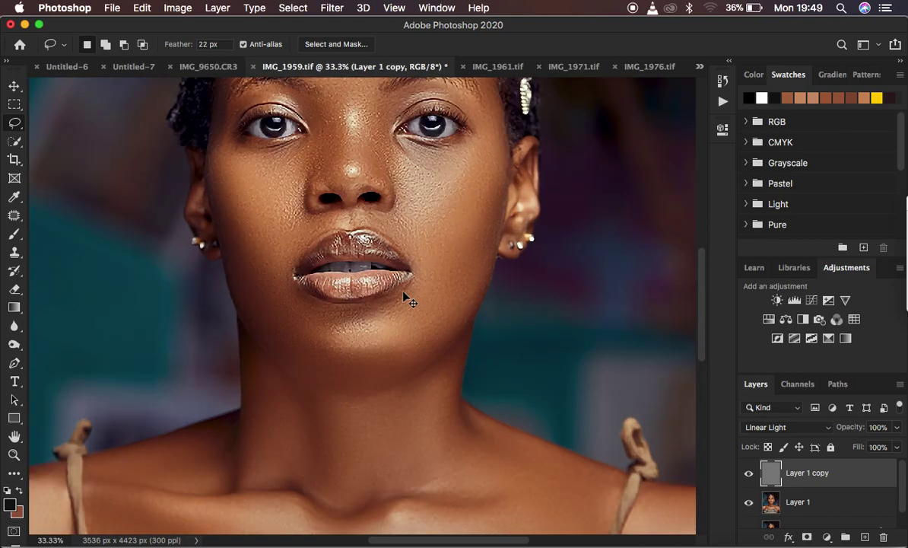
{"action": "left_click", "coordinate": [806, 536]}
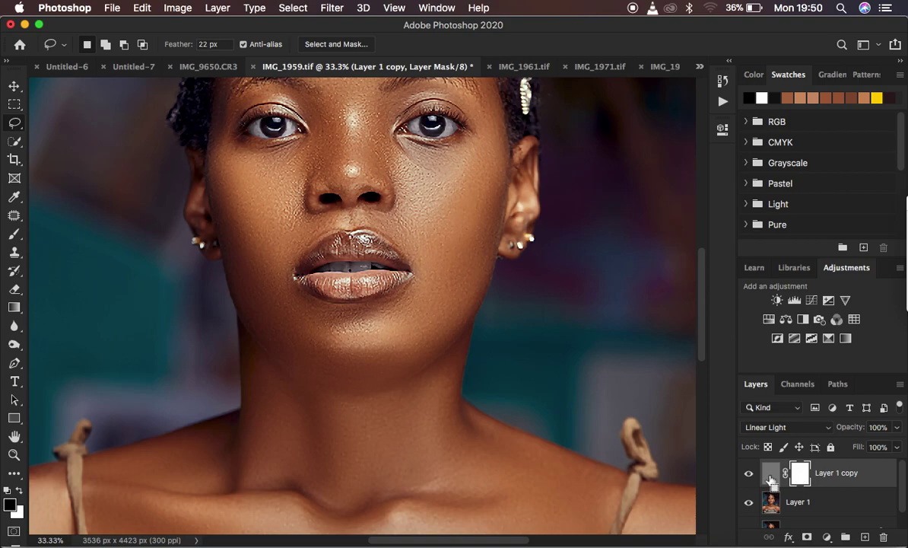
{"action": "key", "text": "super+i"}
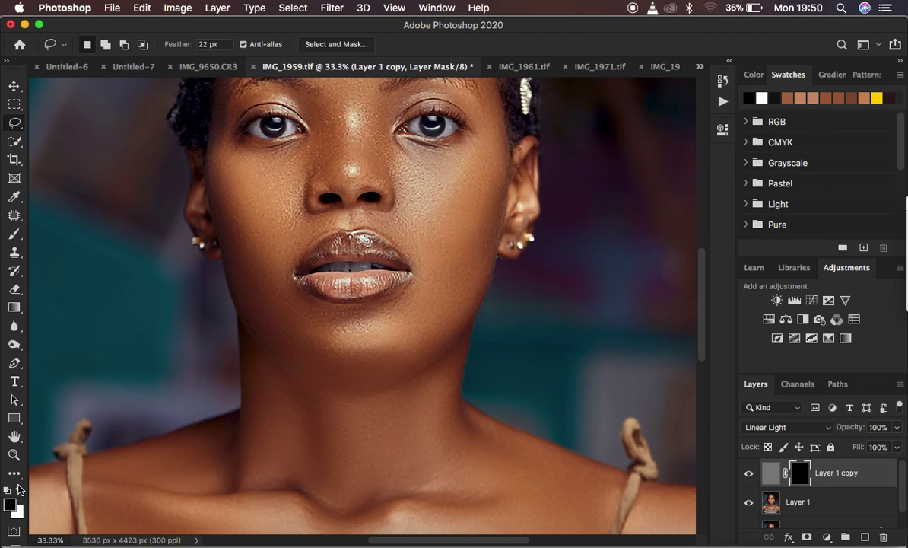
Paint white over both eyes on the layer mask with a size 100 brush to reveal the sharpening there
{"action": "left_click", "coordinate": [19, 489]}
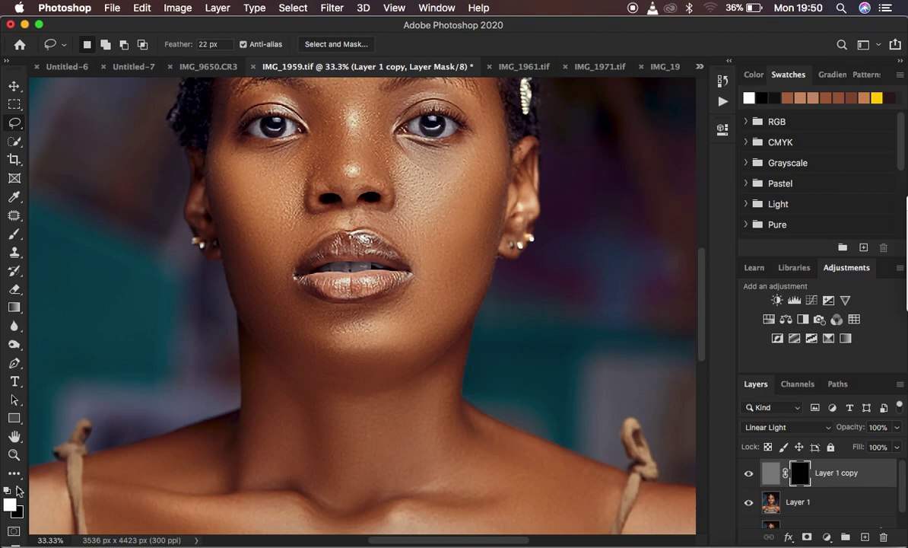
{"action": "key", "text": "b"}
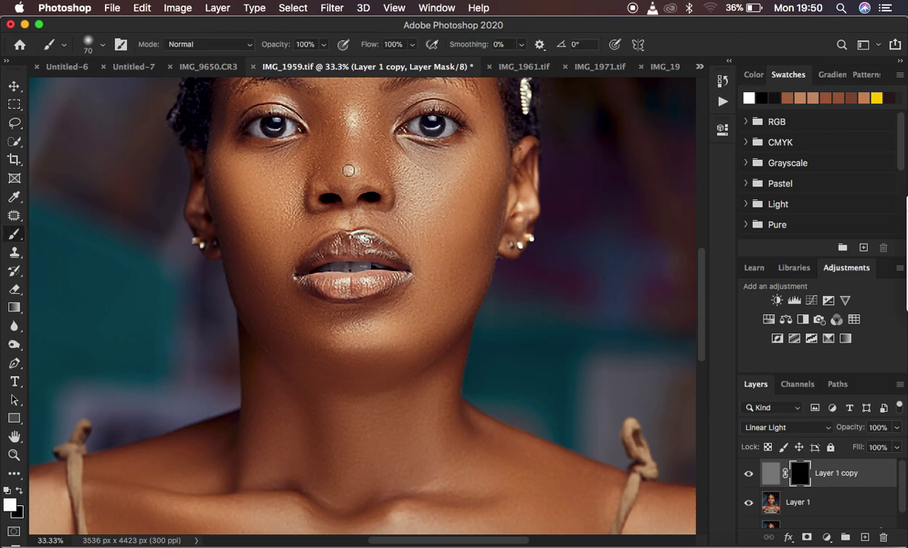
{"action": "key", "text": "bracketright"}
{"action": "key", "text": "bracketright"}
{"action": "key", "text": "bracketright"}
{"action": "mouse_move", "coordinate": [261, 125]}
{"action": "left_mouse_down"}
{"action": "mouse_move", "coordinate": [287, 117]}
{"action": "mouse_move", "coordinate": [265, 119]}
{"action": "mouse_move", "coordinate": [292, 128]}
{"action": "mouse_move", "coordinate": [259, 126]}
{"action": "left_mouse_up"}
{"action": "mouse_move", "coordinate": [420, 124]}
{"action": "left_mouse_down"}
{"action": "mouse_move", "coordinate": [448, 123]}
{"action": "mouse_move", "coordinate": [432, 116]}
{"action": "mouse_move", "coordinate": [418, 120]}
{"action": "mouse_move", "coordinate": [447, 120]}
{"action": "mouse_move", "coordinate": [414, 125]}
{"action": "mouse_move", "coordinate": [453, 122]}
{"action": "mouse_move", "coordinate": [430, 120]}
{"action": "left_mouse_up"}
{"action": "key", "text": "super+minus"}
{"action": "key", "text": "super+minus"}
{"action": "key", "text": "super+plus"}
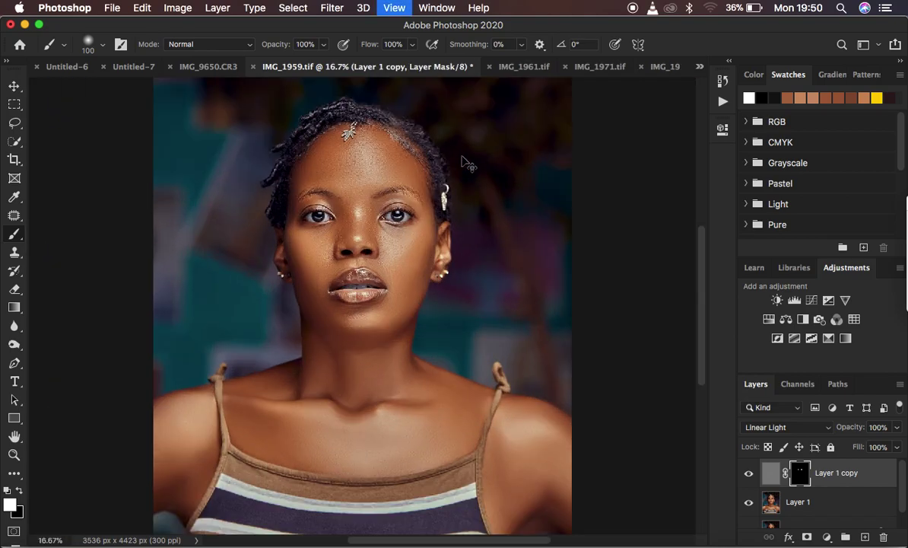
{"action": "key", "text": "super+plus"}
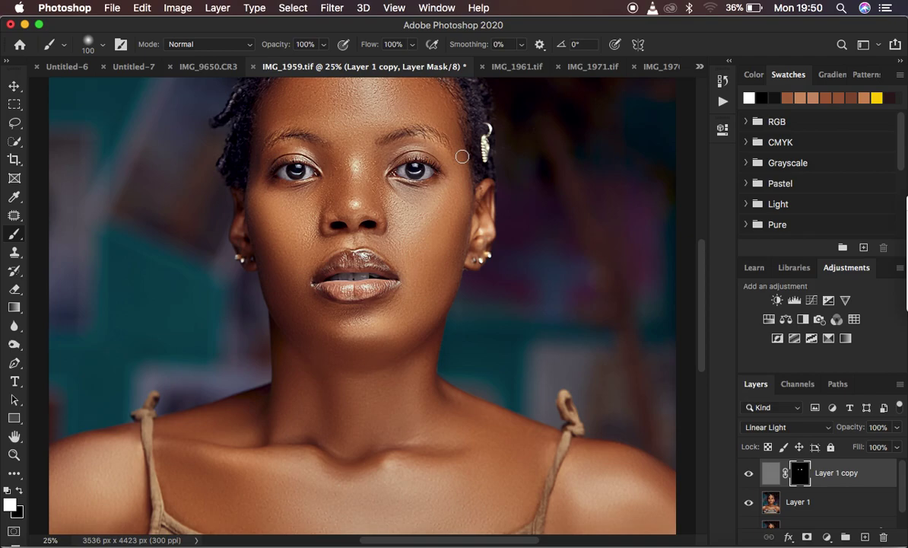